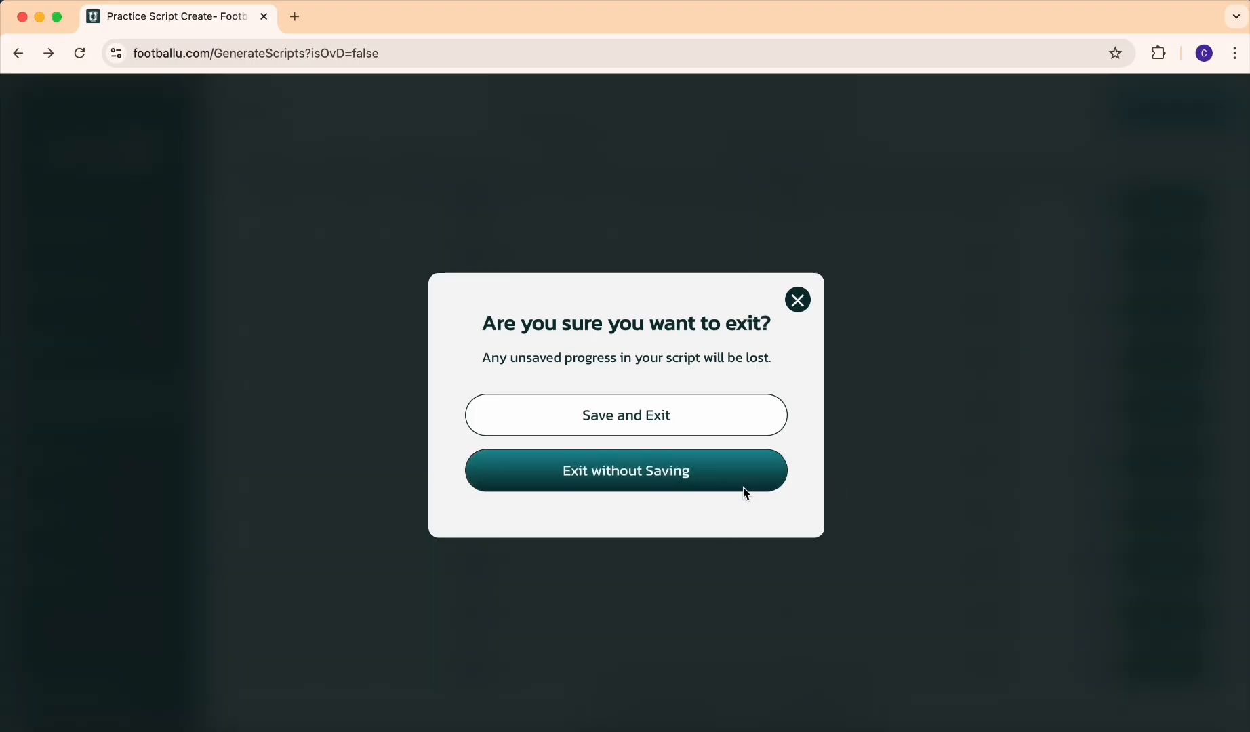
- Create a new practice script of the Offense vs Defense type
click(1084, 191)
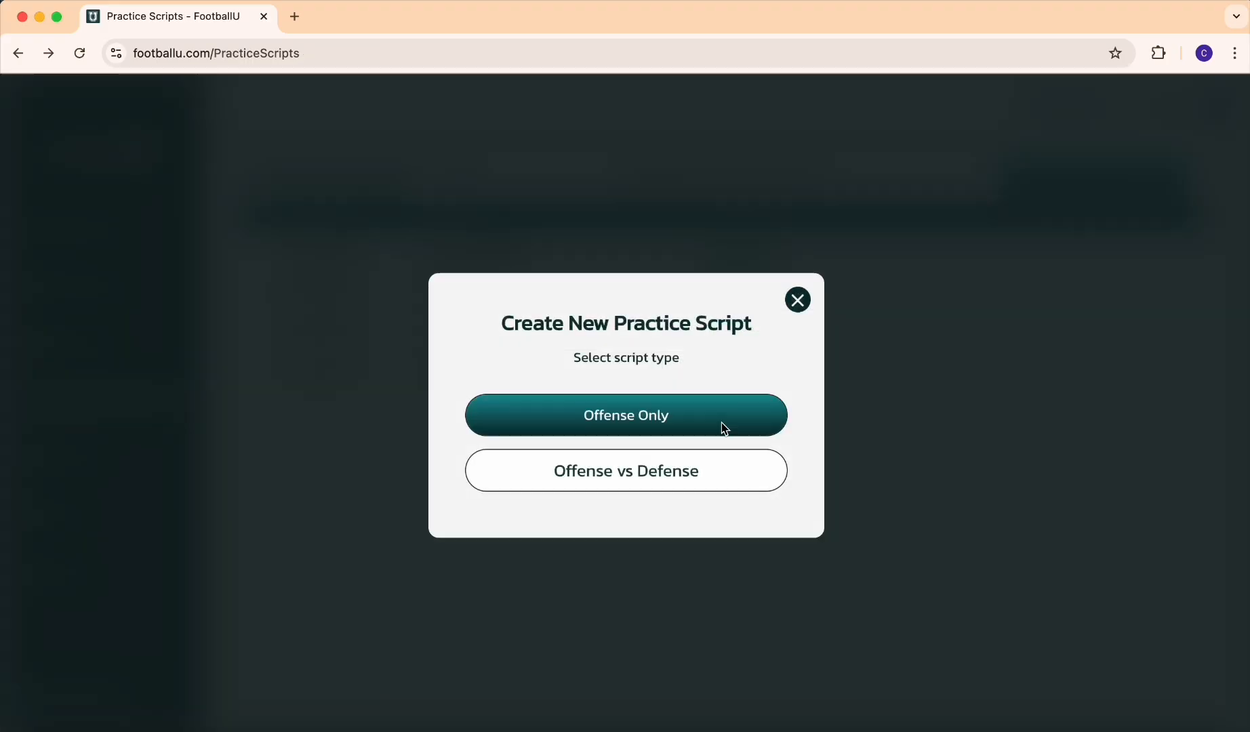
click(730, 483)
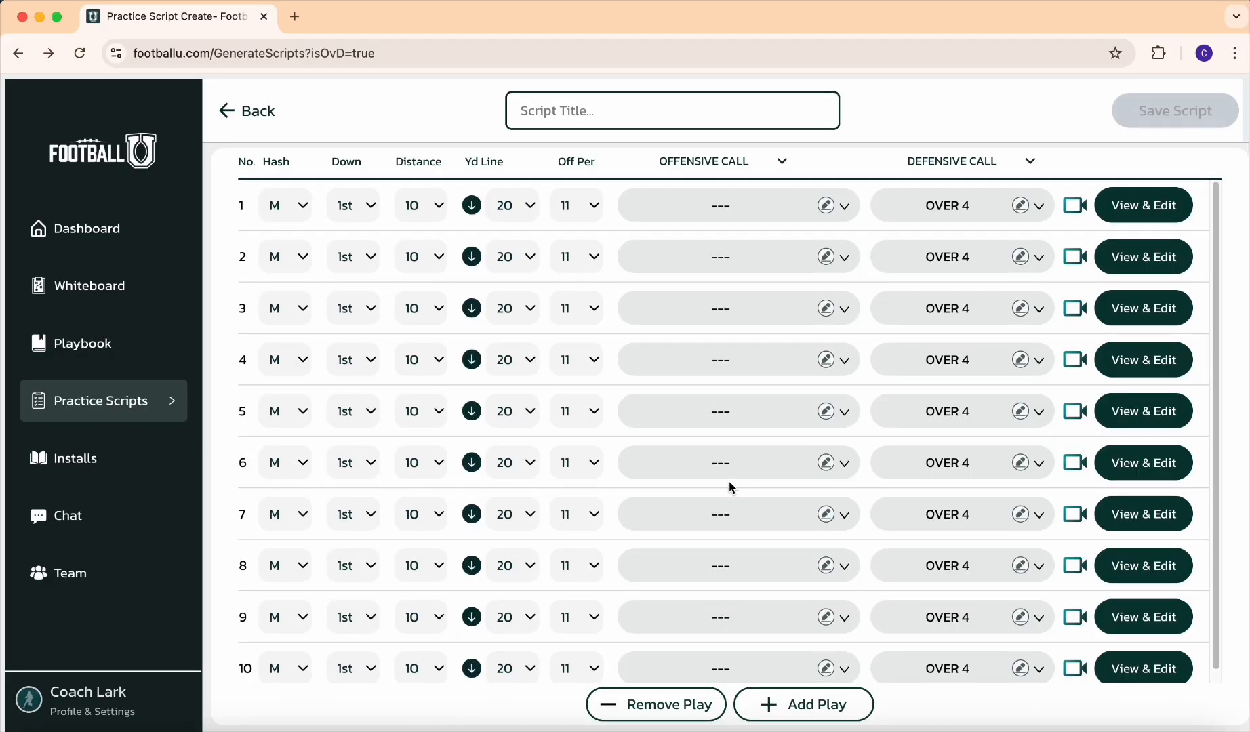
- Set play 1's offensive call to Ace 22 Counter and its defensive call to 3 HI SHELL
click(839, 214)
click(839, 211)
click(839, 210)
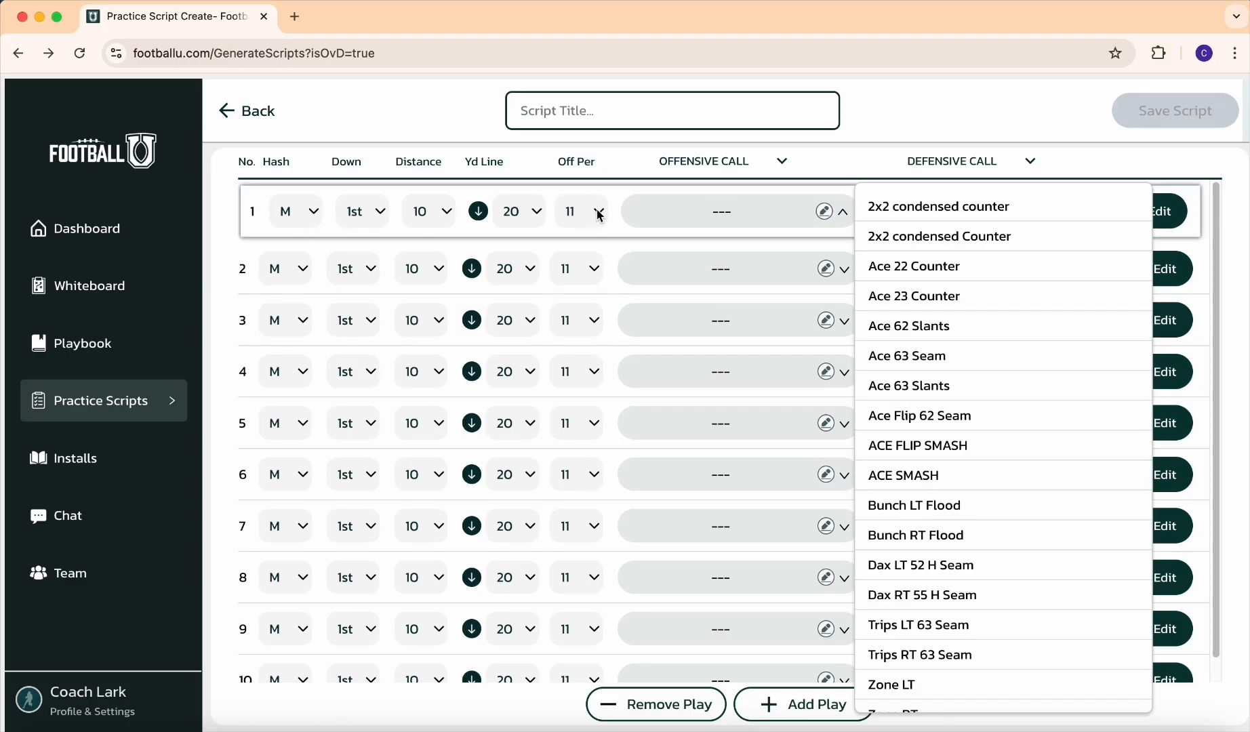
click(825, 210)
text(ace)
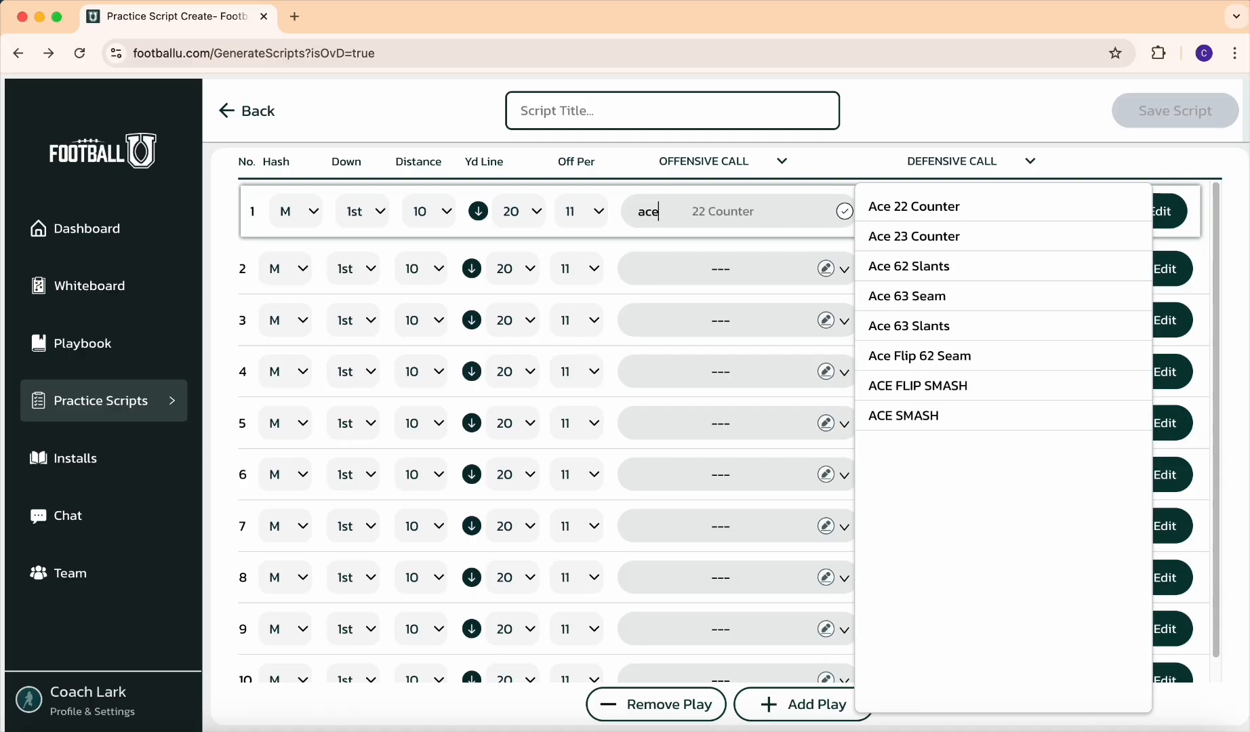
key(Return)
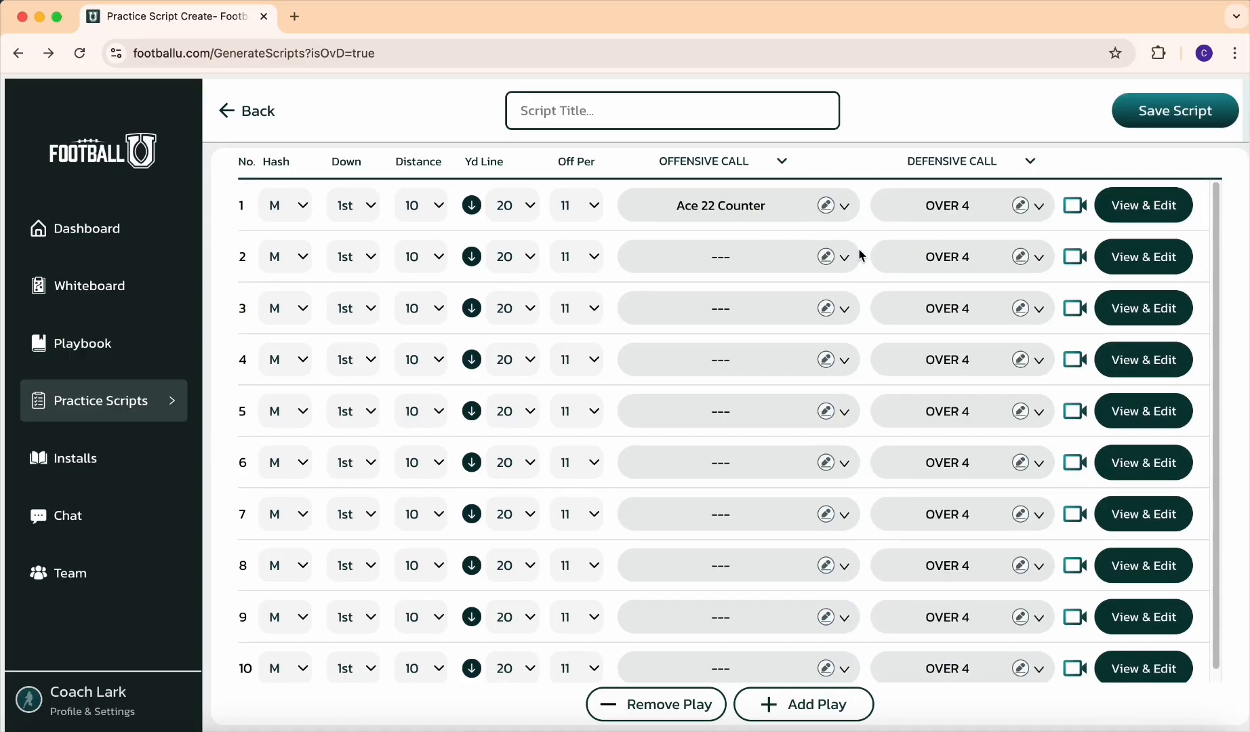
click(1038, 210)
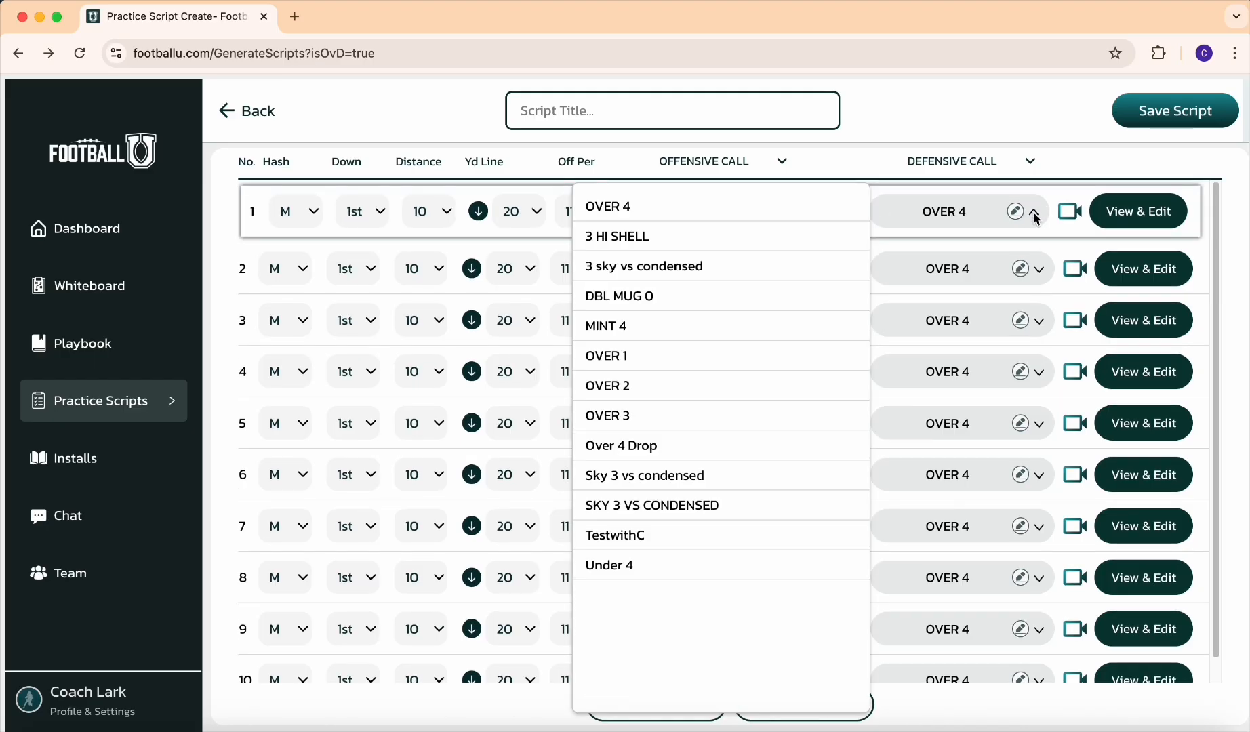
click(705, 235)
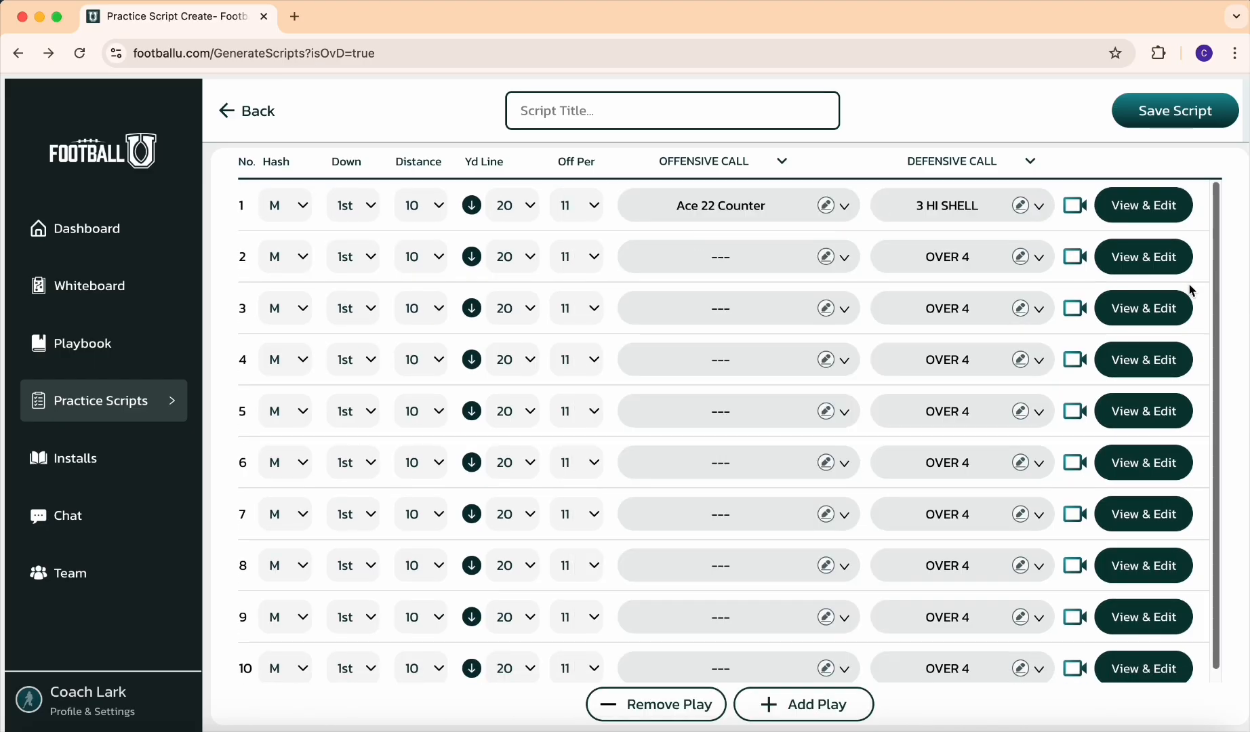
- In play 1's diagram, move FS above F and LC above X, and give S a curved blitz path into the backfield
click(1149, 203)
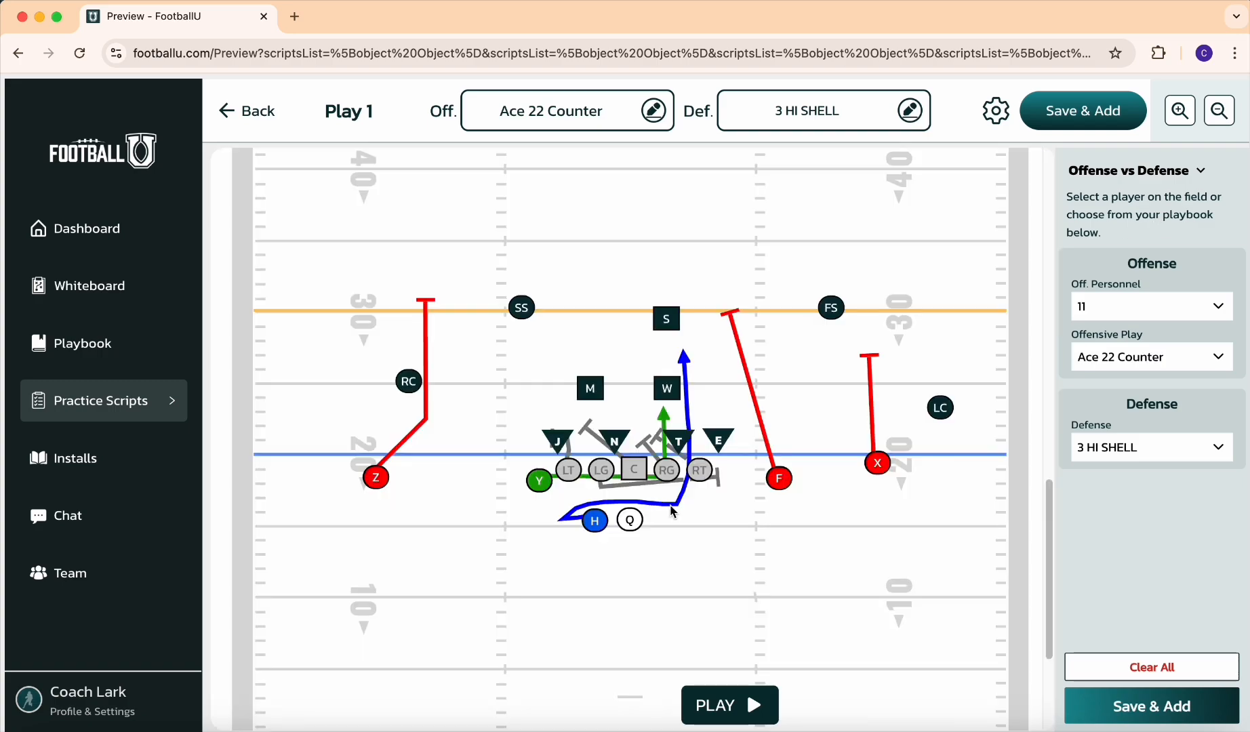
drag(839, 313, 633, 356)
drag(940, 405, 871, 345)
mouse_move(646, 370)
mouse_down()
mouse_move(762, 431)
mouse_move(754, 421)
mouse_move(717, 517)
mouse_up()
- Run play 1's animation, reset it, and save the adjusted play to the script
click(985, 708)
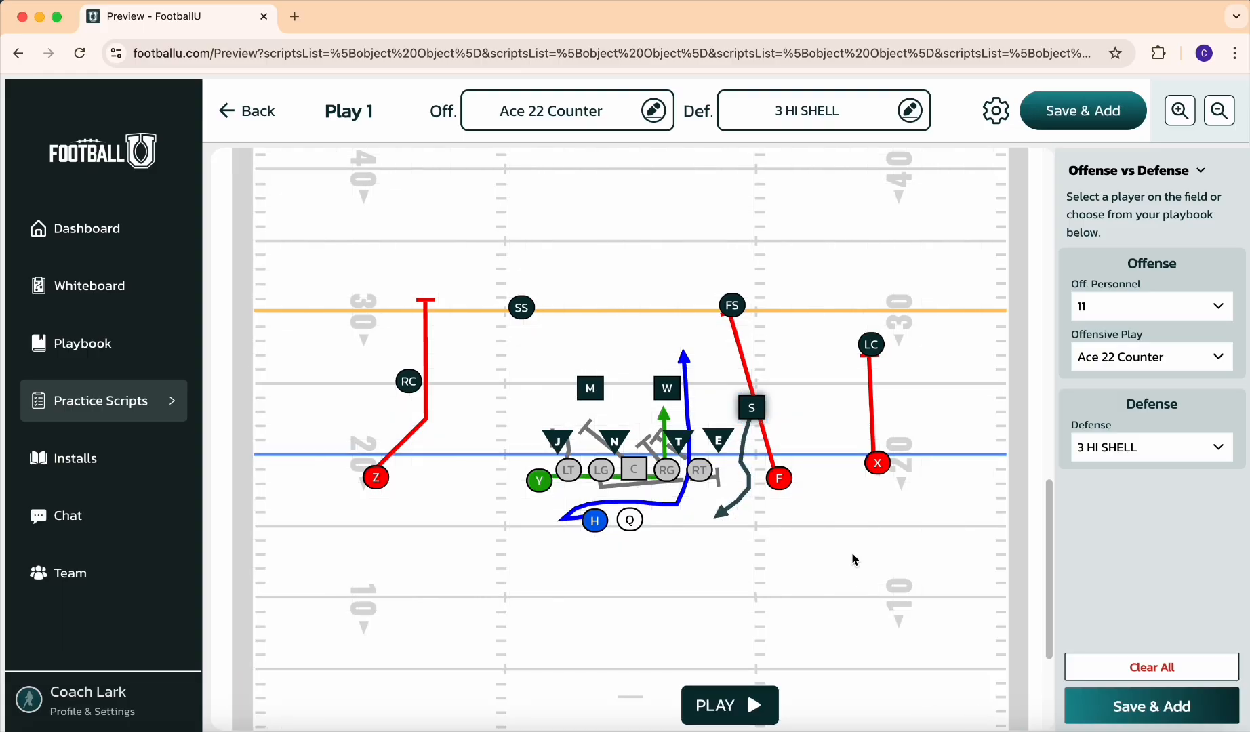
key(space)
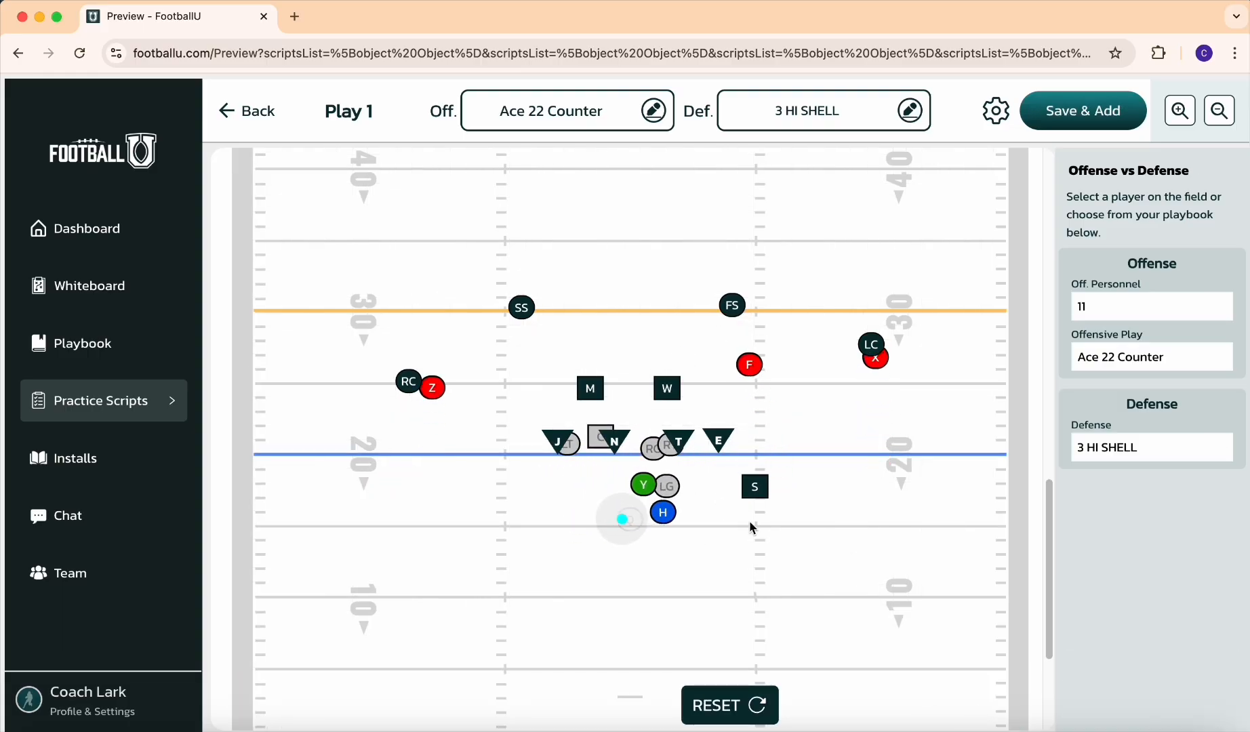
click(687, 696)
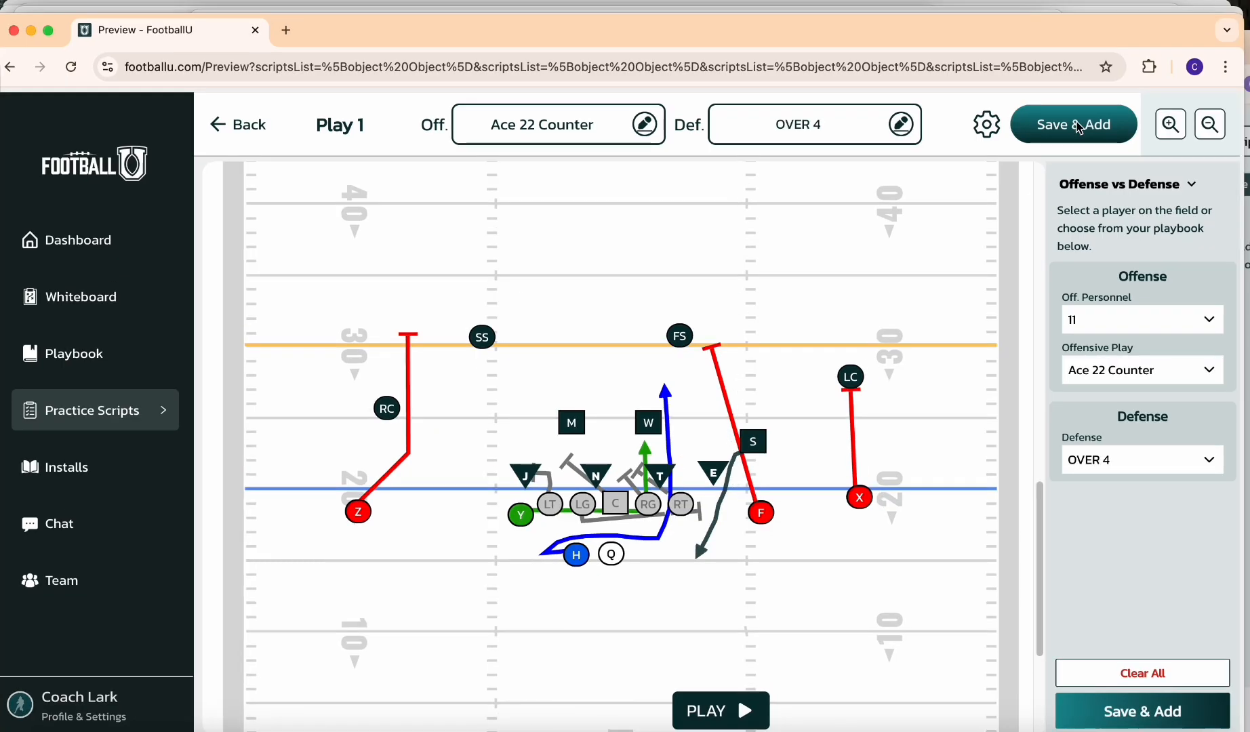
click(1079, 128)
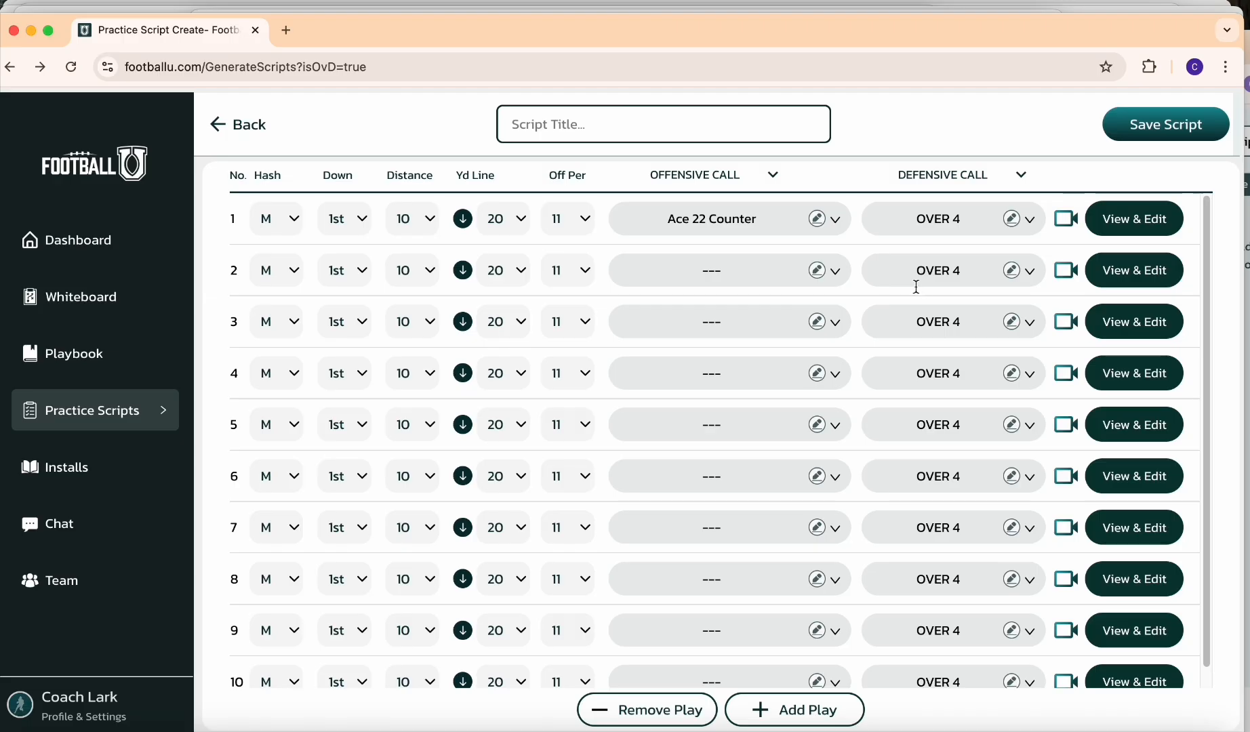
- Switch the script's call columns to the KOC and KOR special teams type and show the calls available for play 2
click(752, 182)
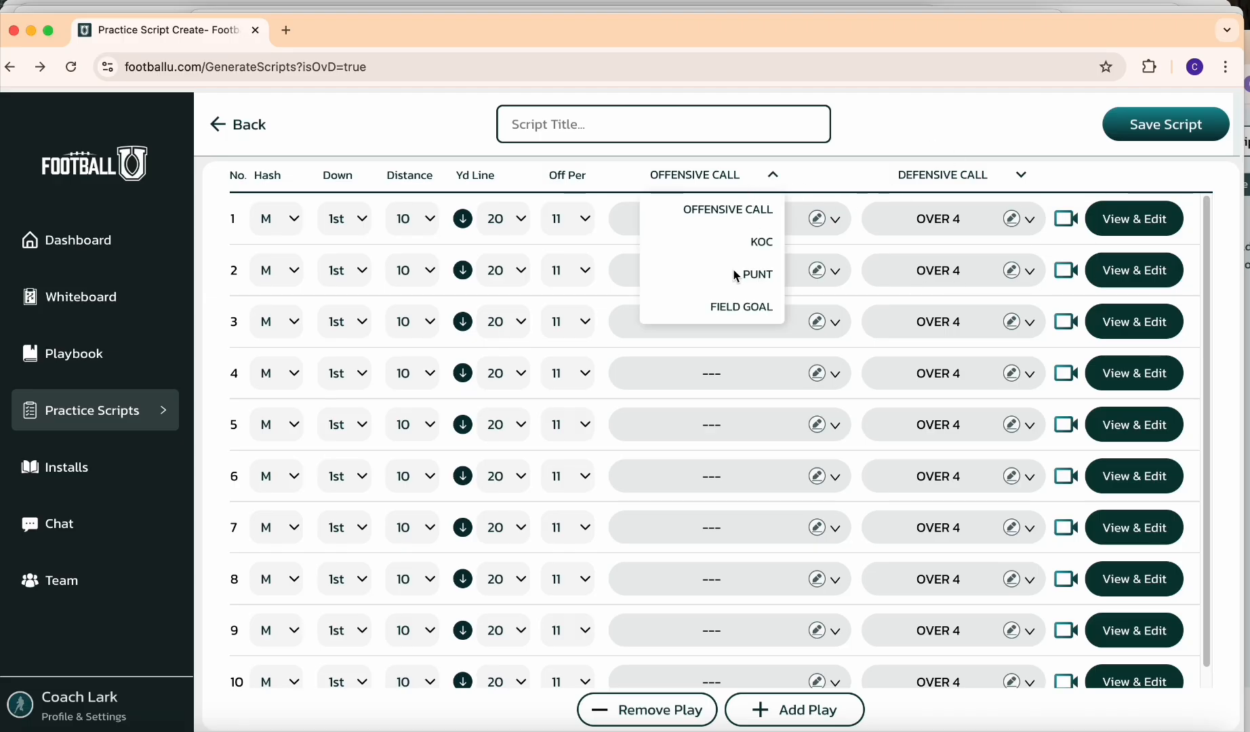
click(728, 178)
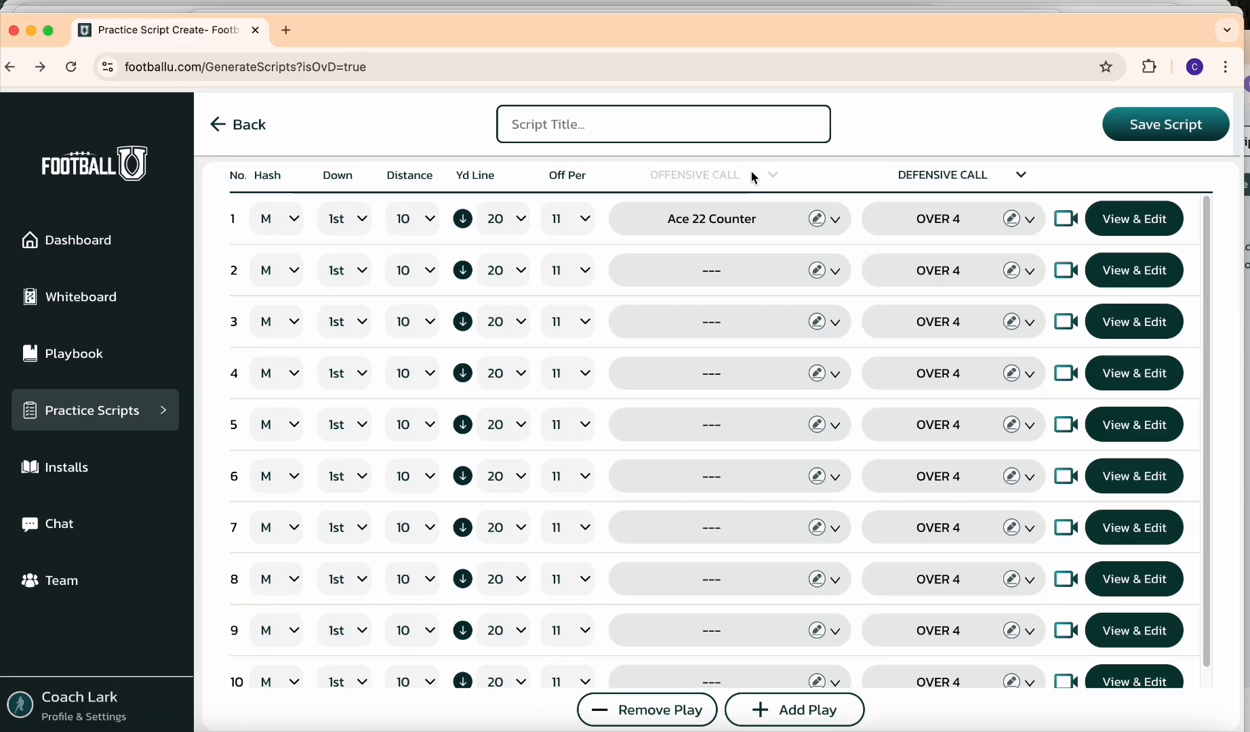
click(750, 176)
click(974, 181)
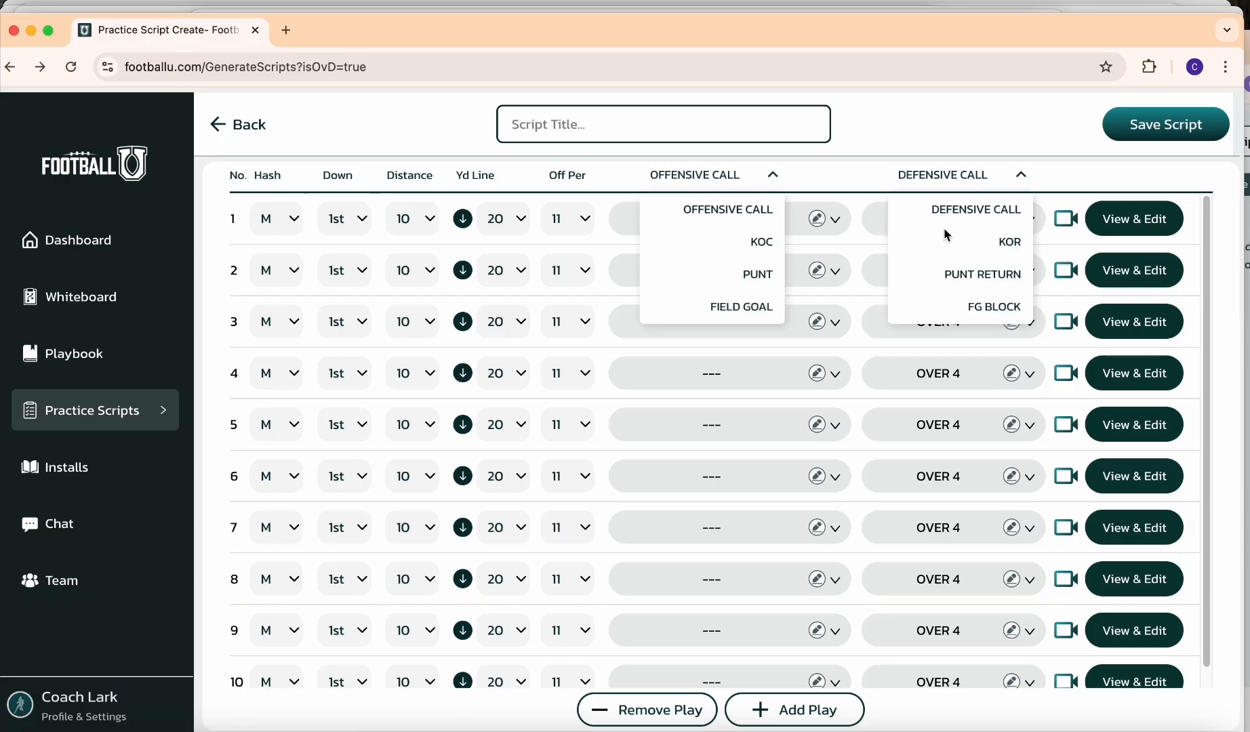
click(732, 255)
click(838, 273)
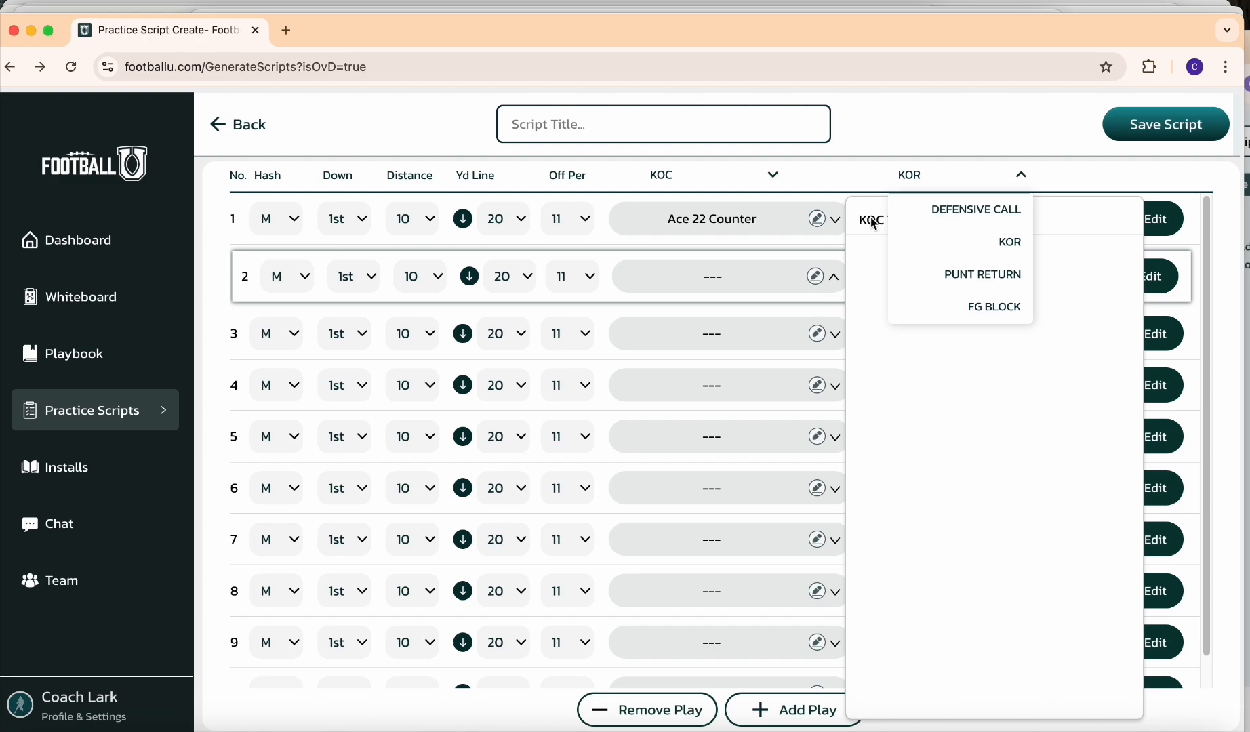
click(972, 177)
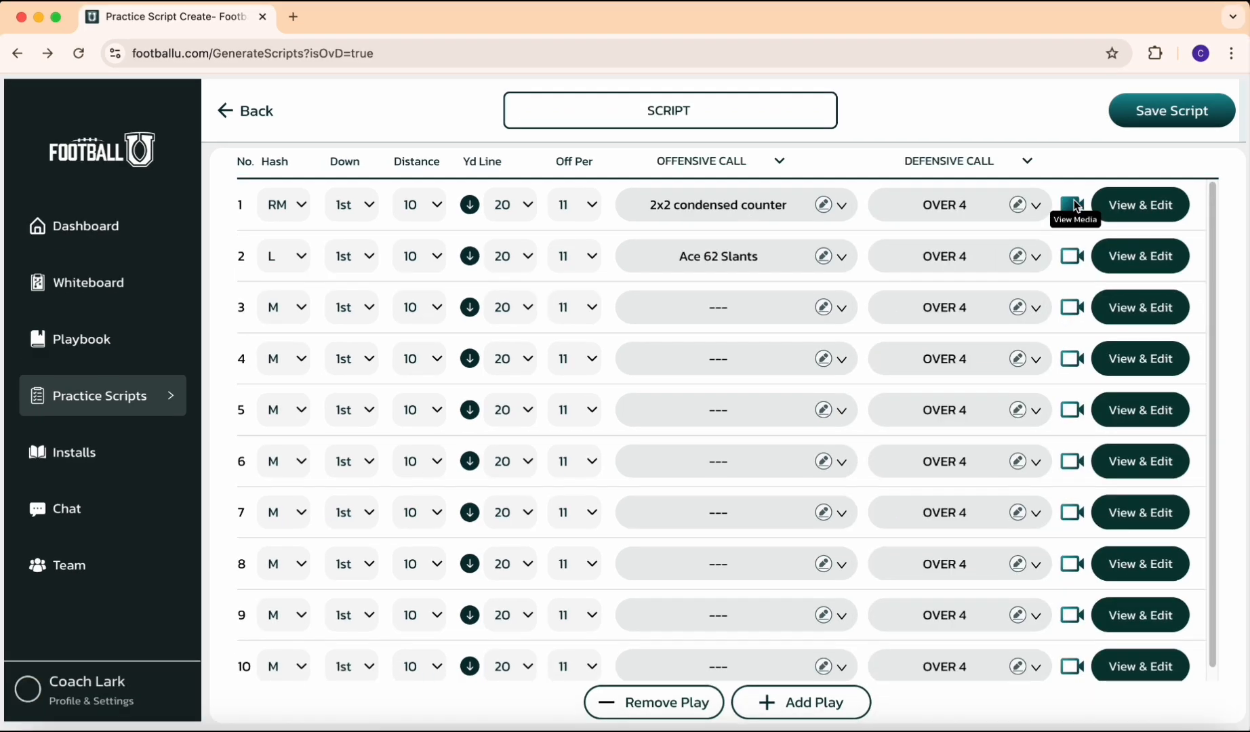
- View the media attached to play 1 and remove its image file
click(1072, 206)
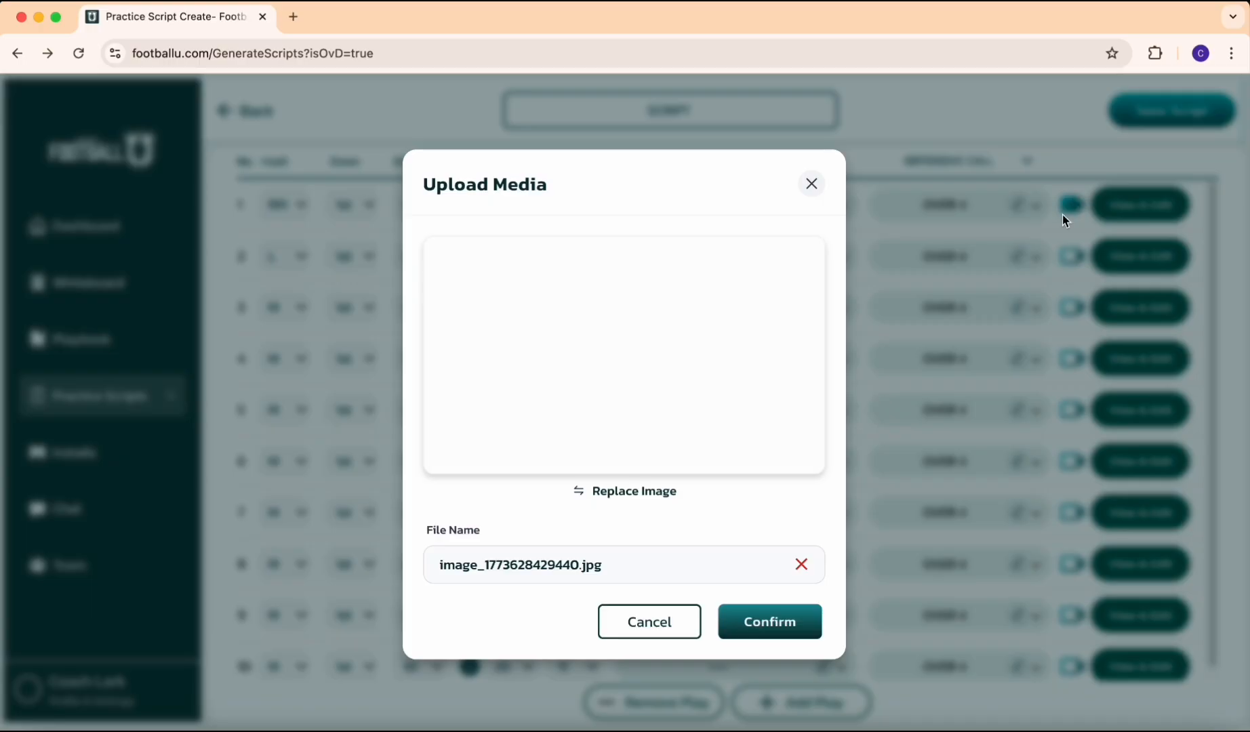
click(819, 188)
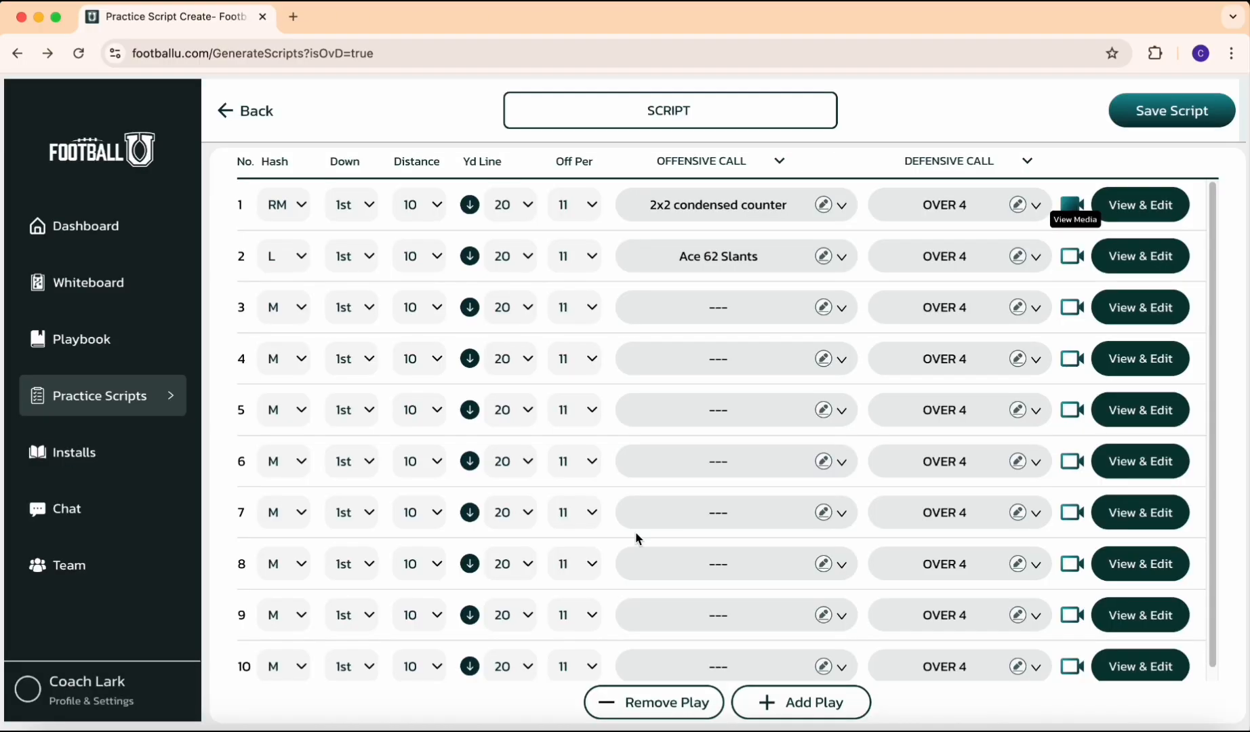
click(1067, 210)
click(801, 564)
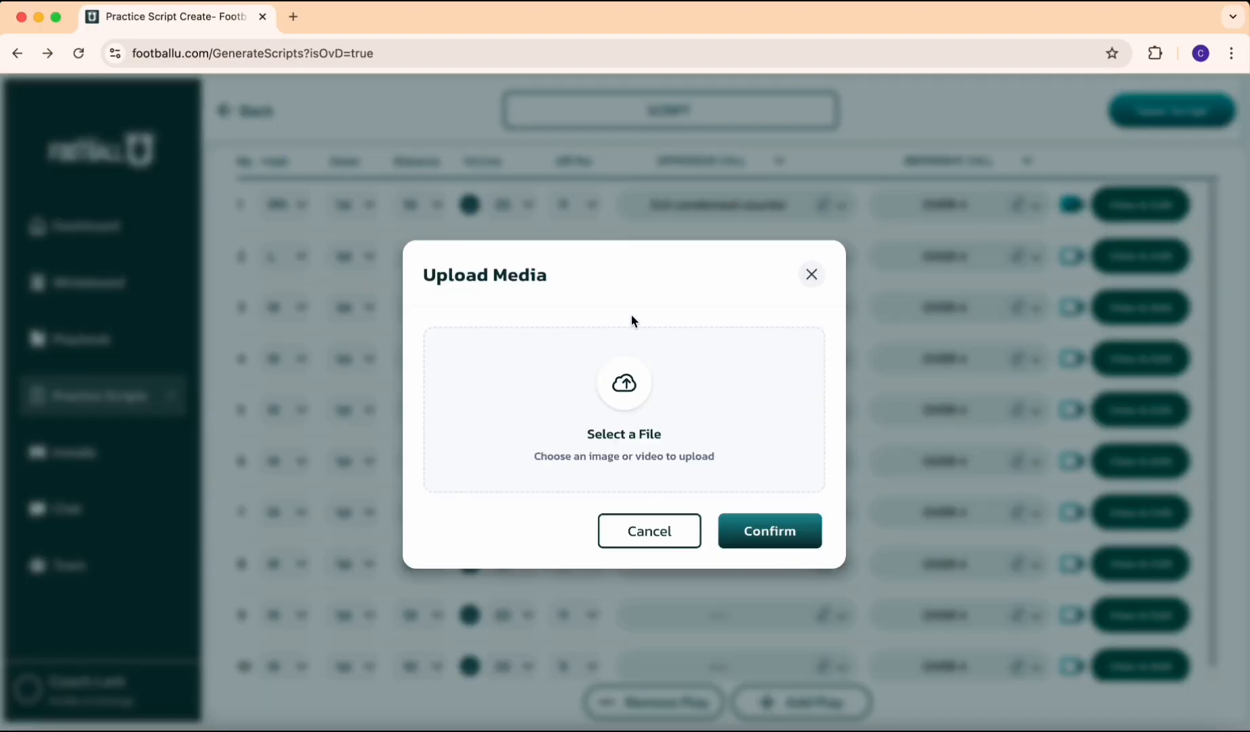
- Upload Screenshot 2026-03-15 at 9.37.28 PM.png from the recent files as play 1's media and confirm it
click(626, 401)
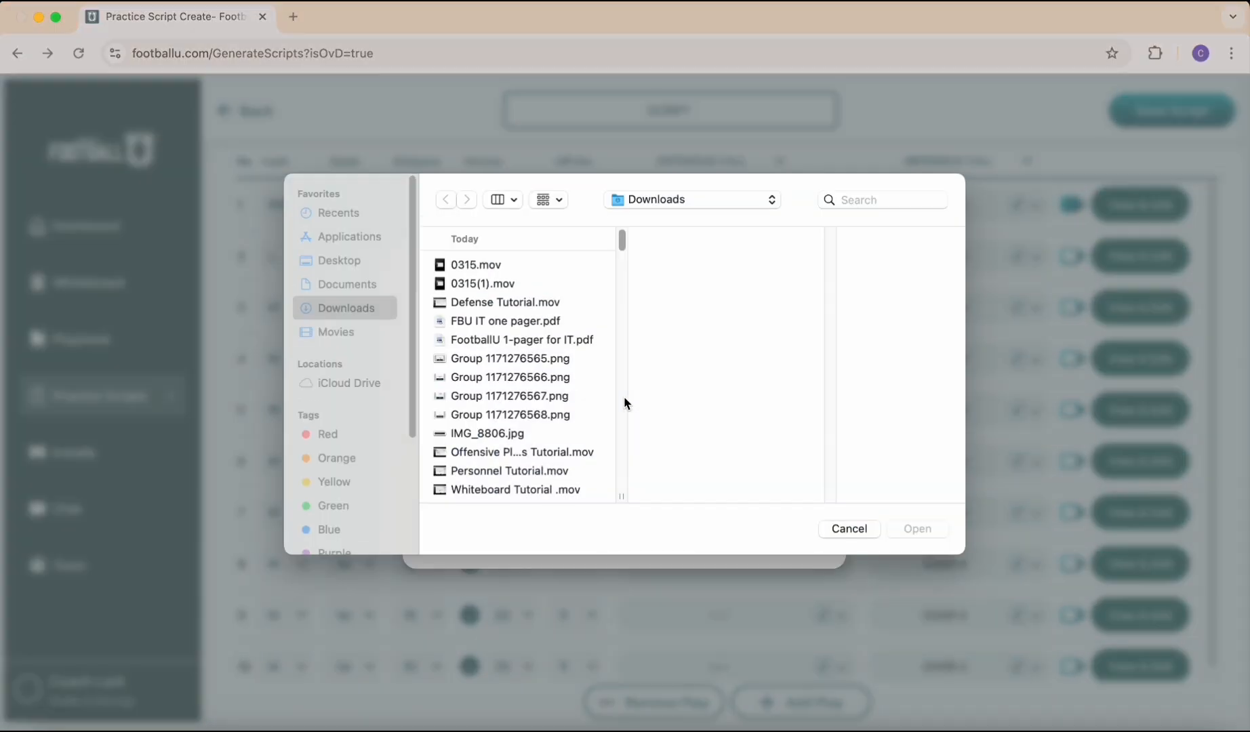
scroll(501, 379, down, 5)
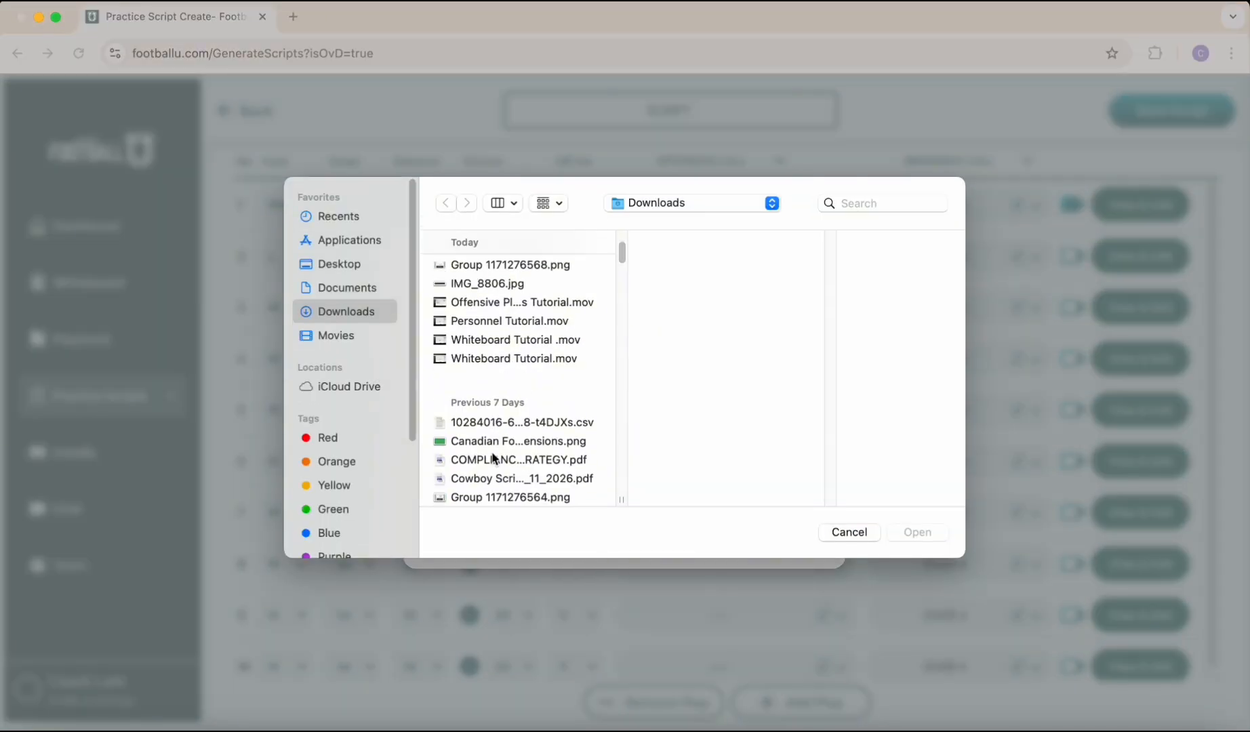
scroll(491, 454, up, 5)
click(354, 212)
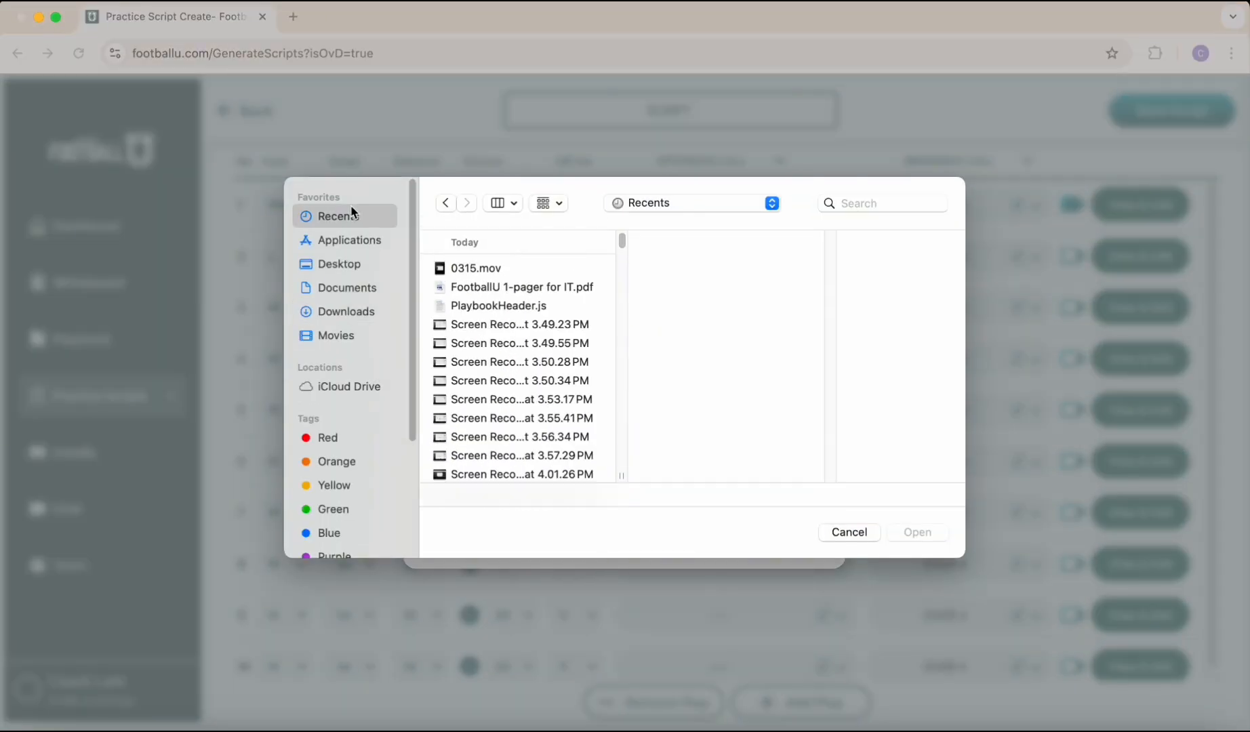
scroll(552, 337, down, 10)
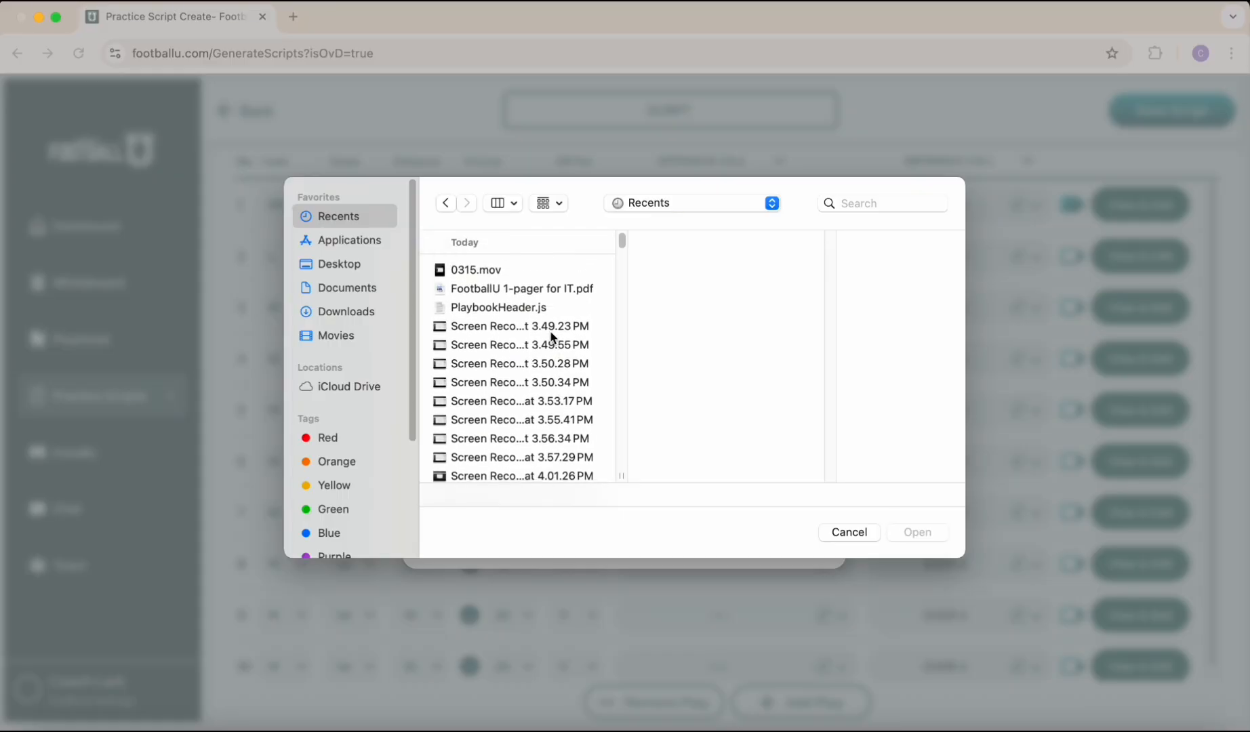
scroll(552, 337, down, 15)
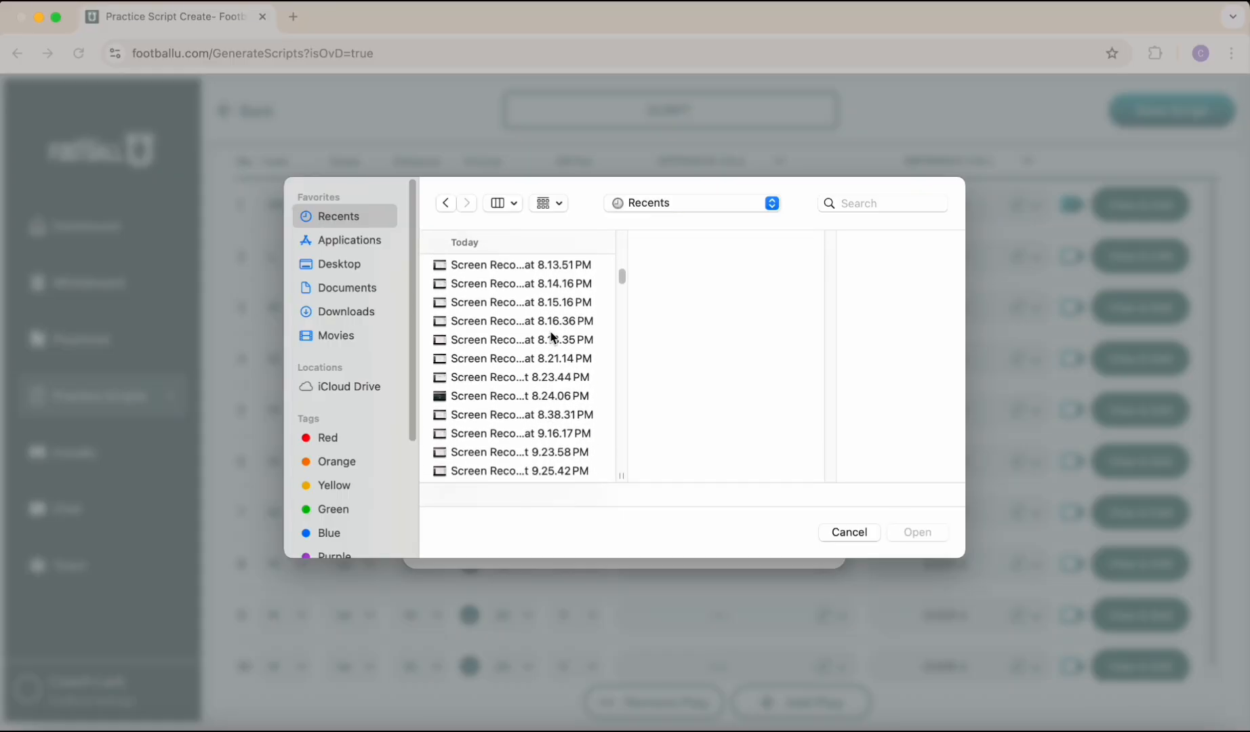
scroll(553, 337, up, 5)
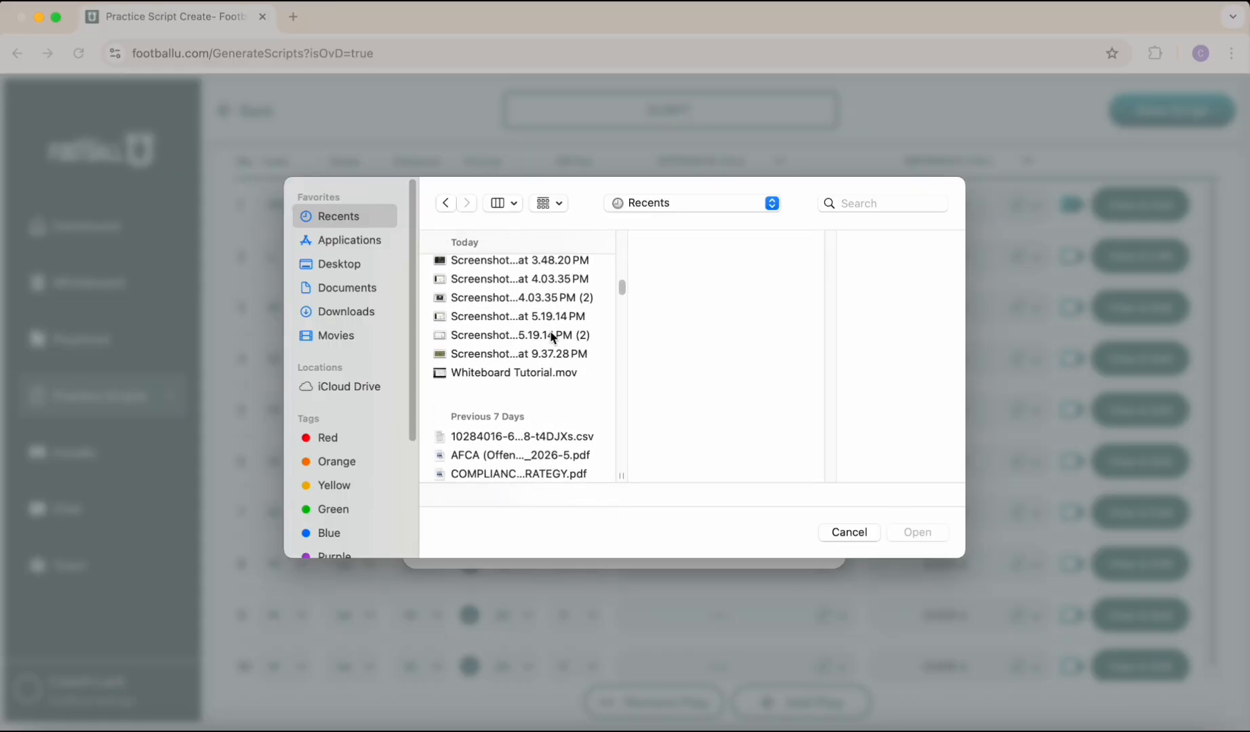
click(479, 360)
click(910, 534)
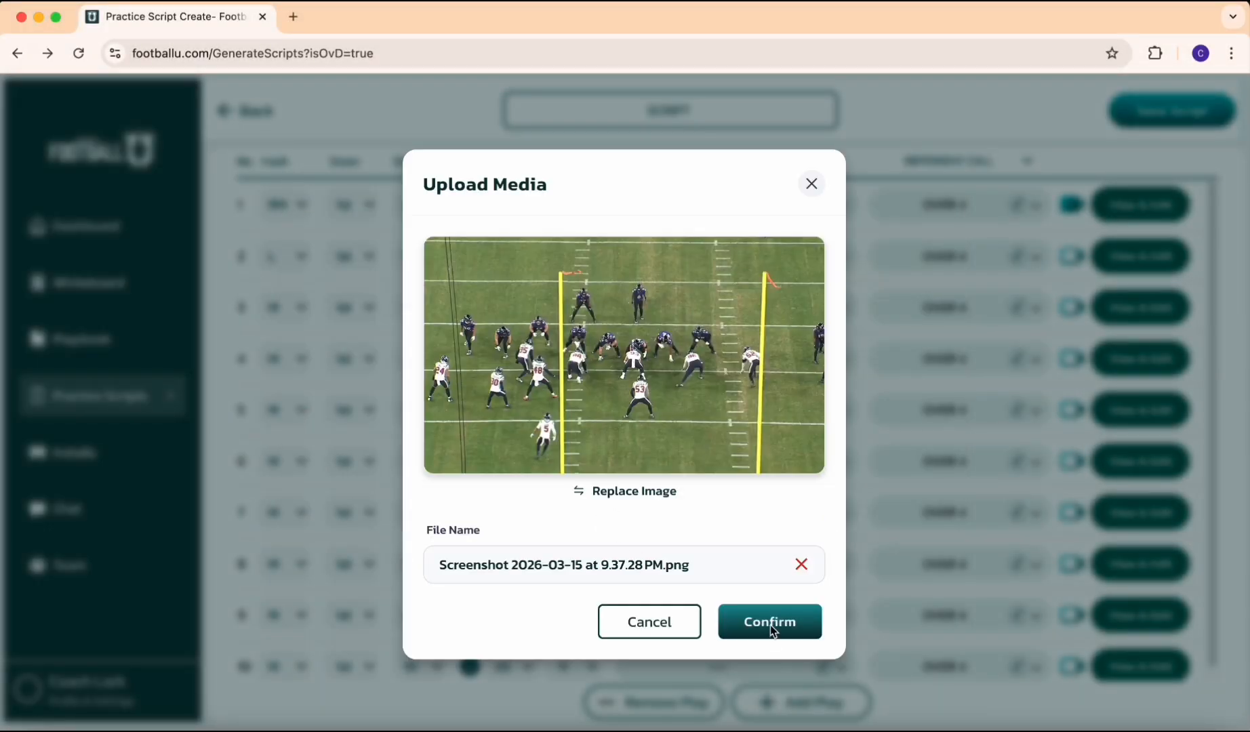
click(771, 625)
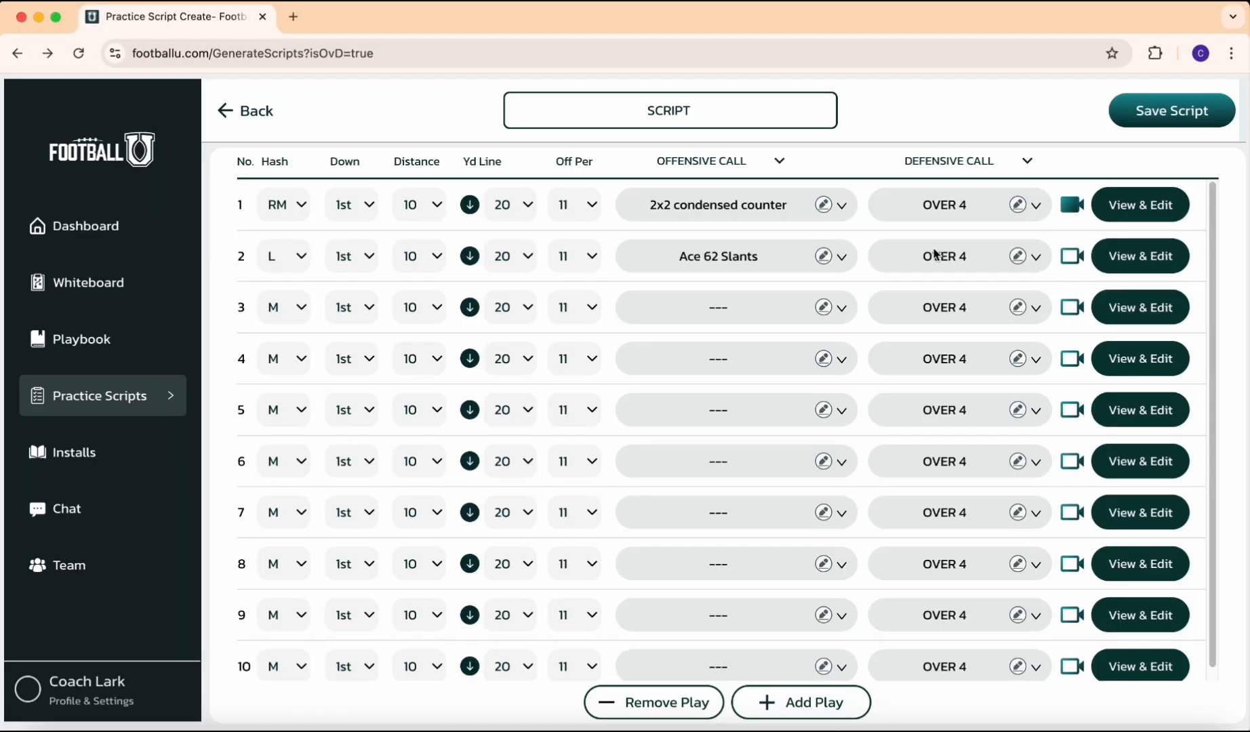
- Change the script title to SCRIPT 22 and save the script
click(726, 106)
text(22)
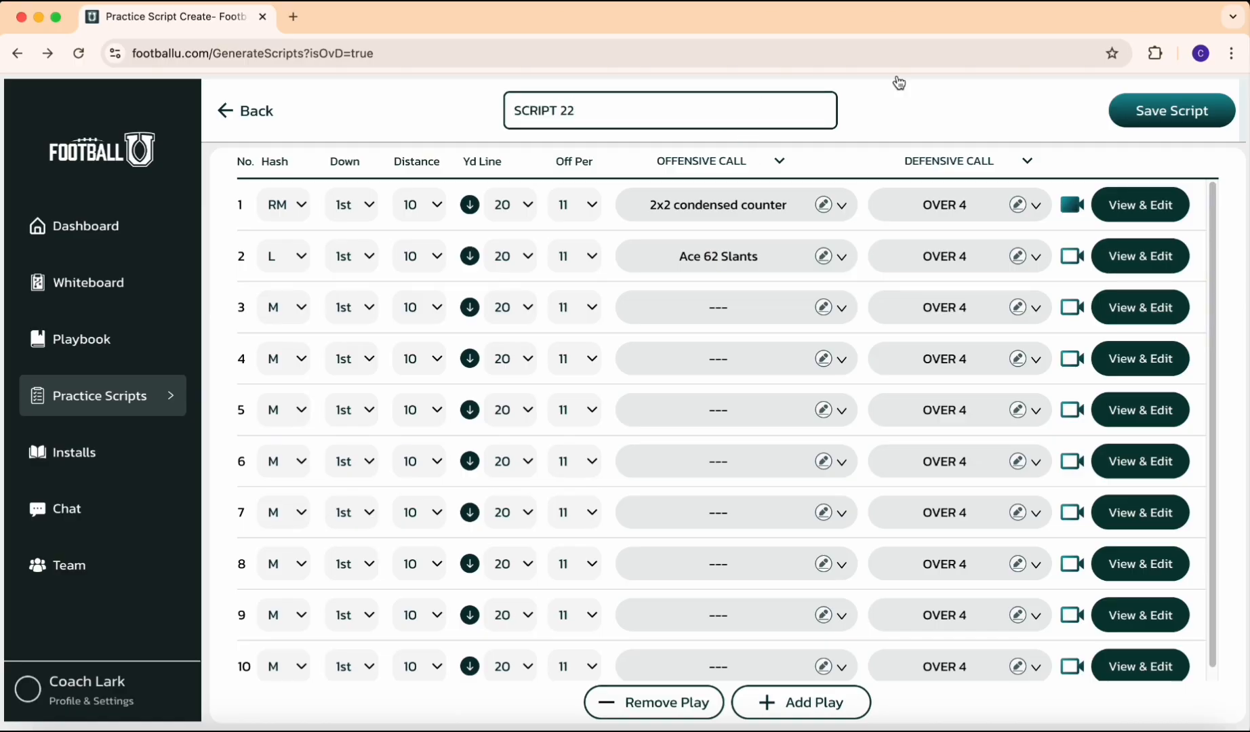
click(1008, 106)
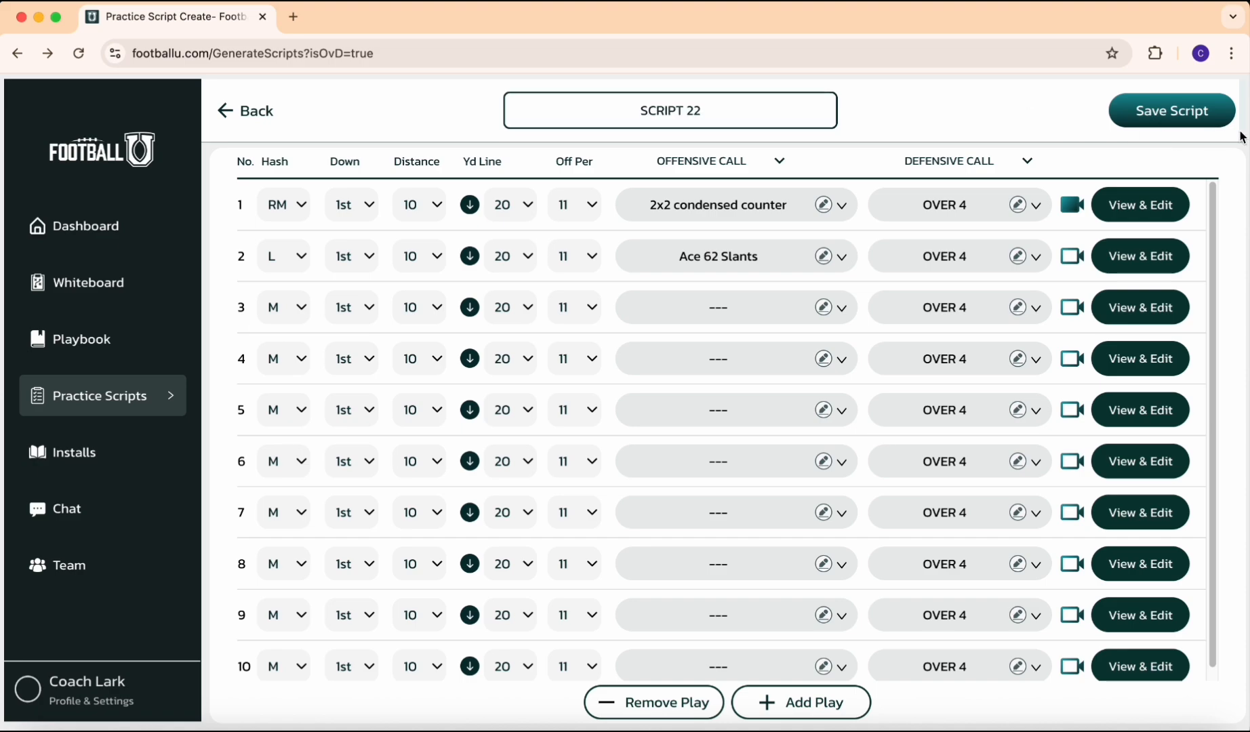
click(1179, 116)
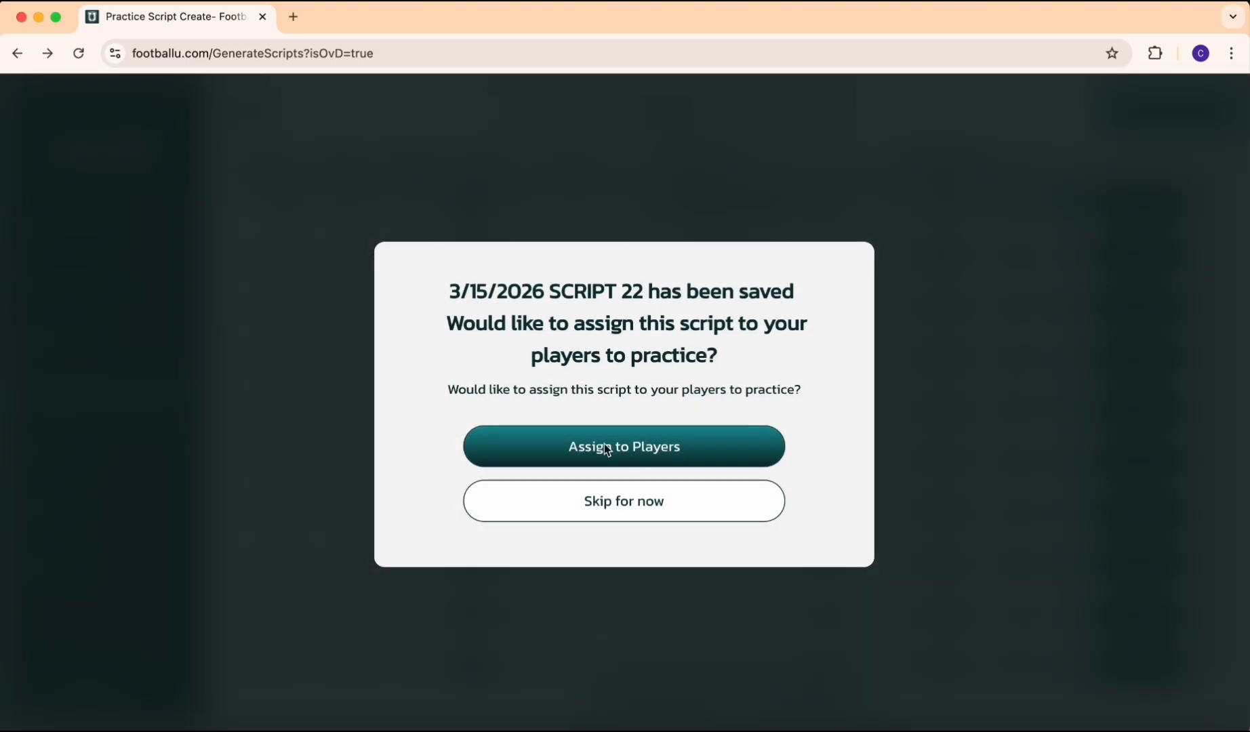
- Assign the saved script to the full team, with all Offense and Defense position groups included
click(634, 441)
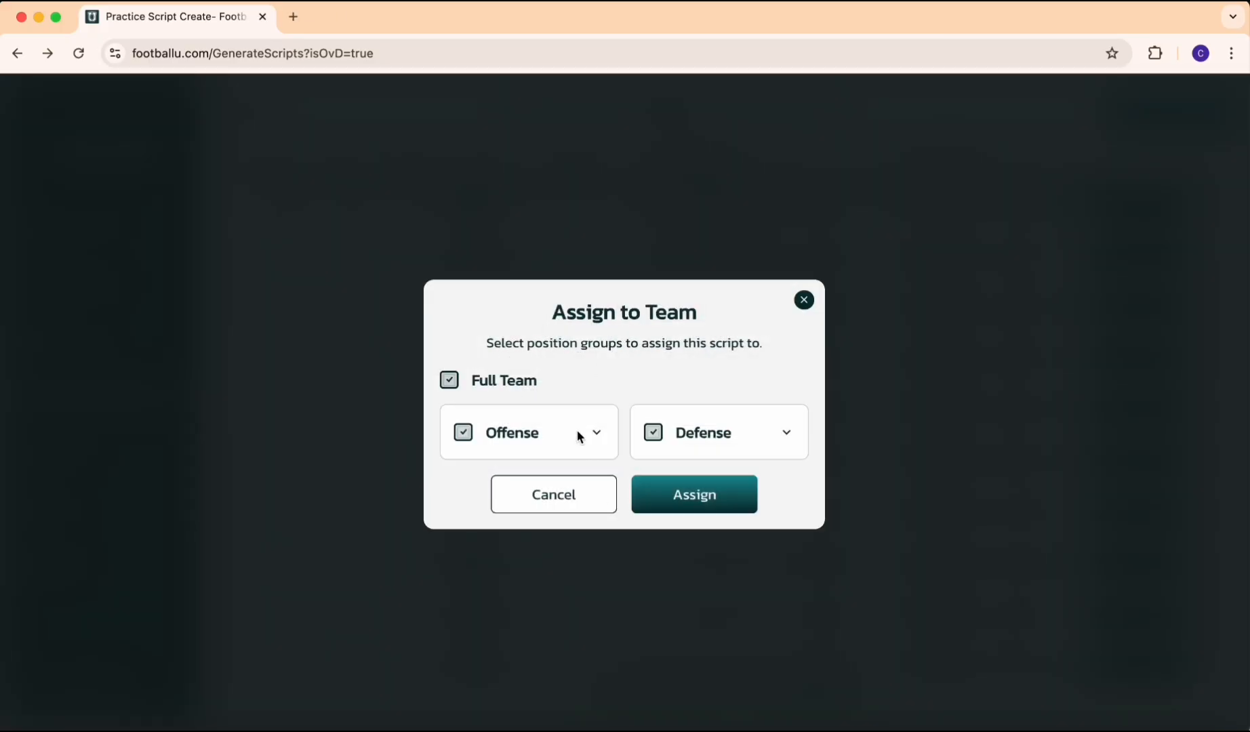
click(595, 438)
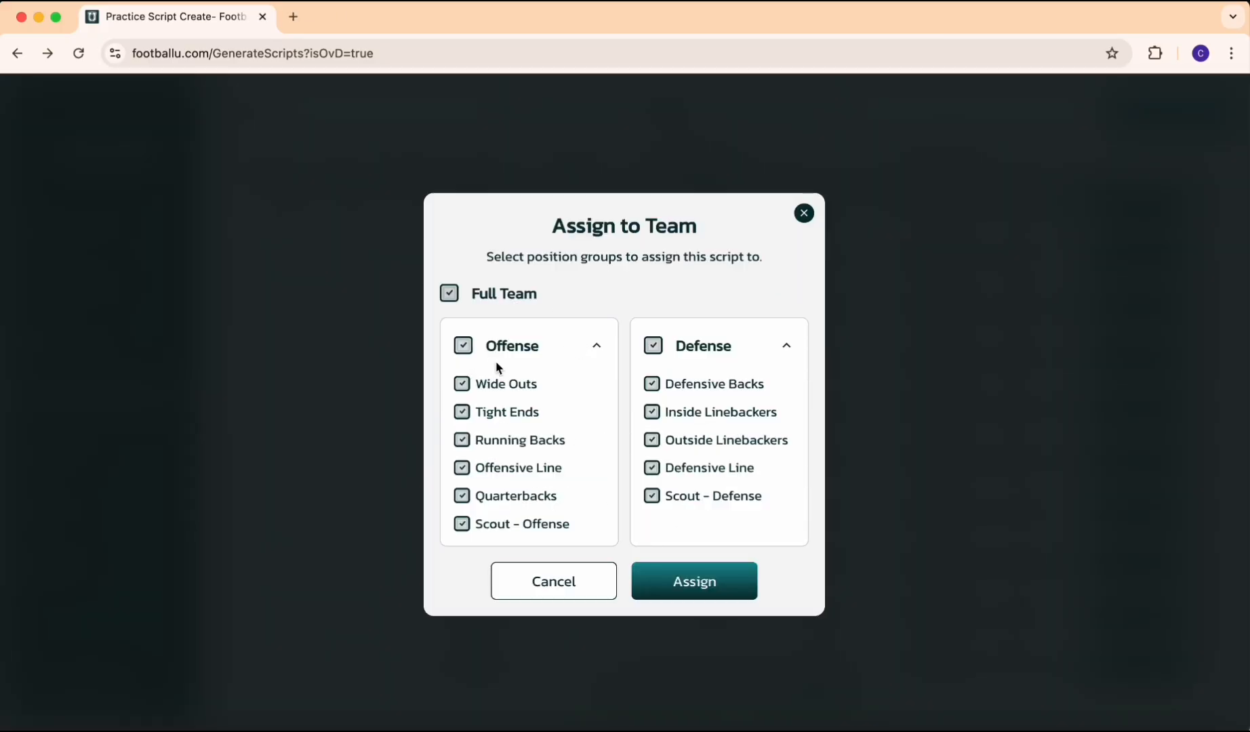
click(463, 346)
click(463, 346)
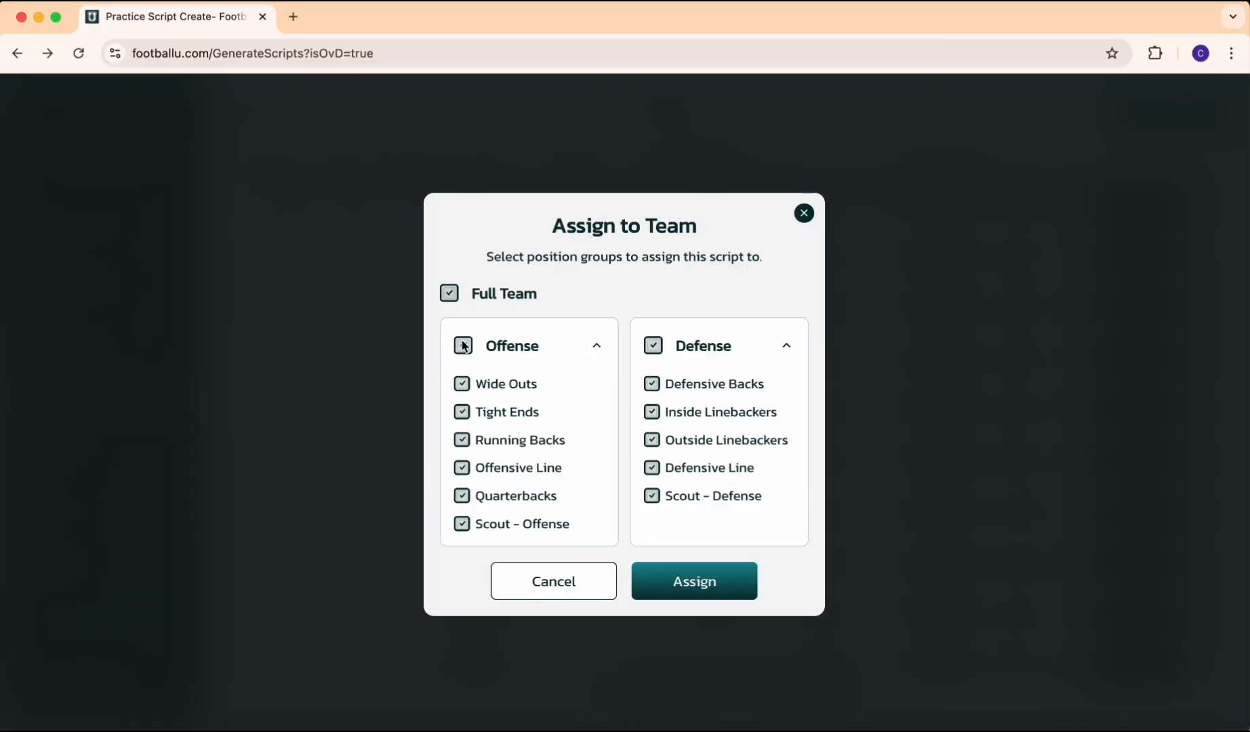
click(680, 595)
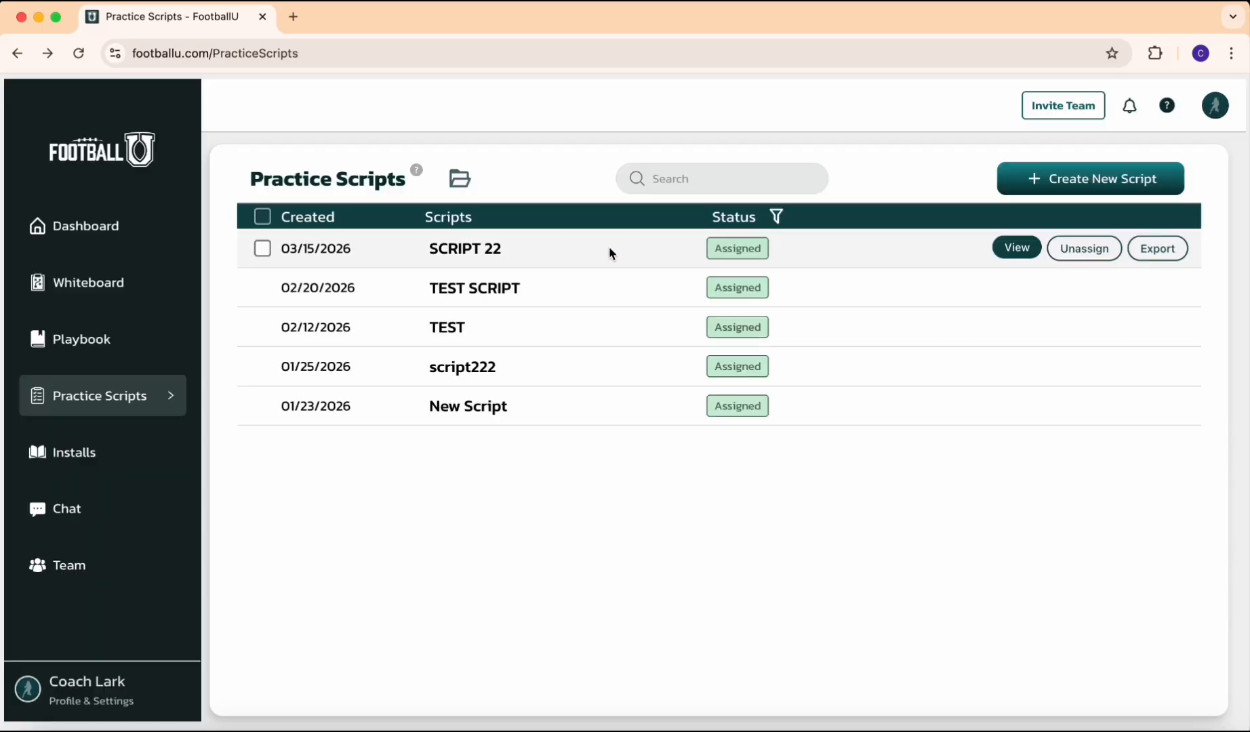
- Open SCRIPT 22 and start a rep of play 1, 2x2 condensed counter, at the offensive F position
click(608, 247)
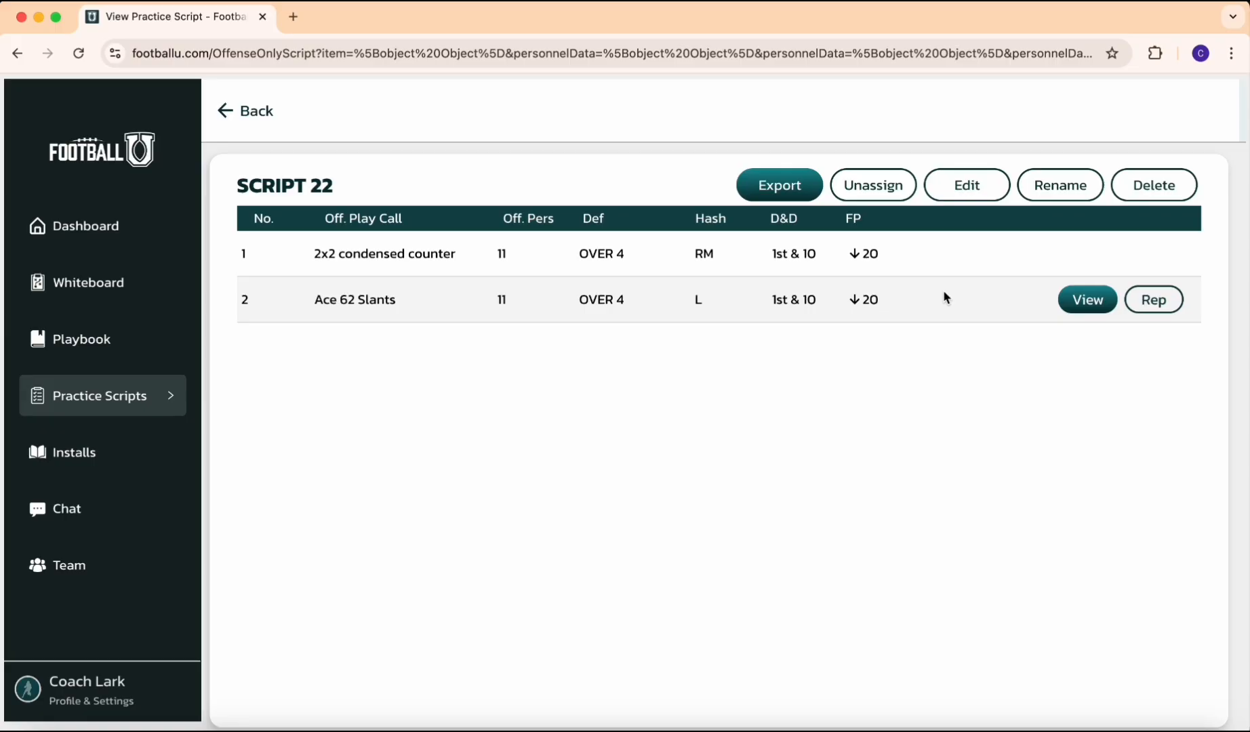
mouse_move(1059, 237)
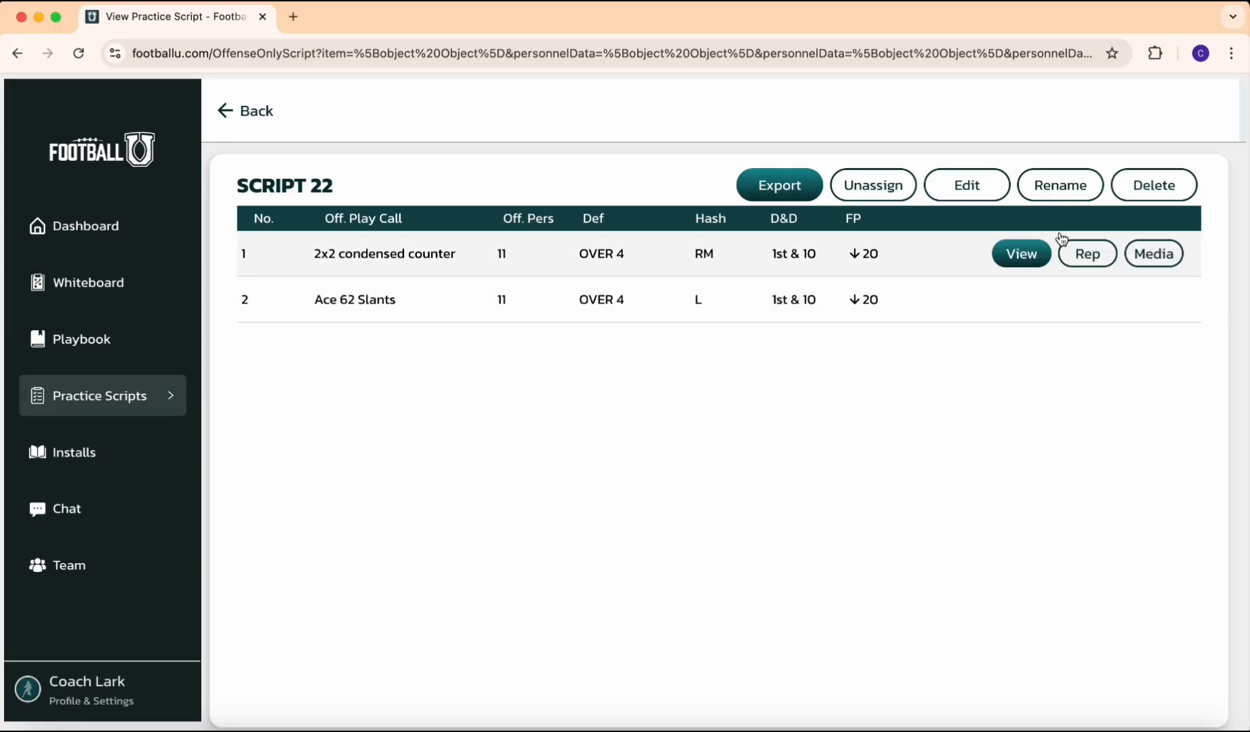
click(1087, 258)
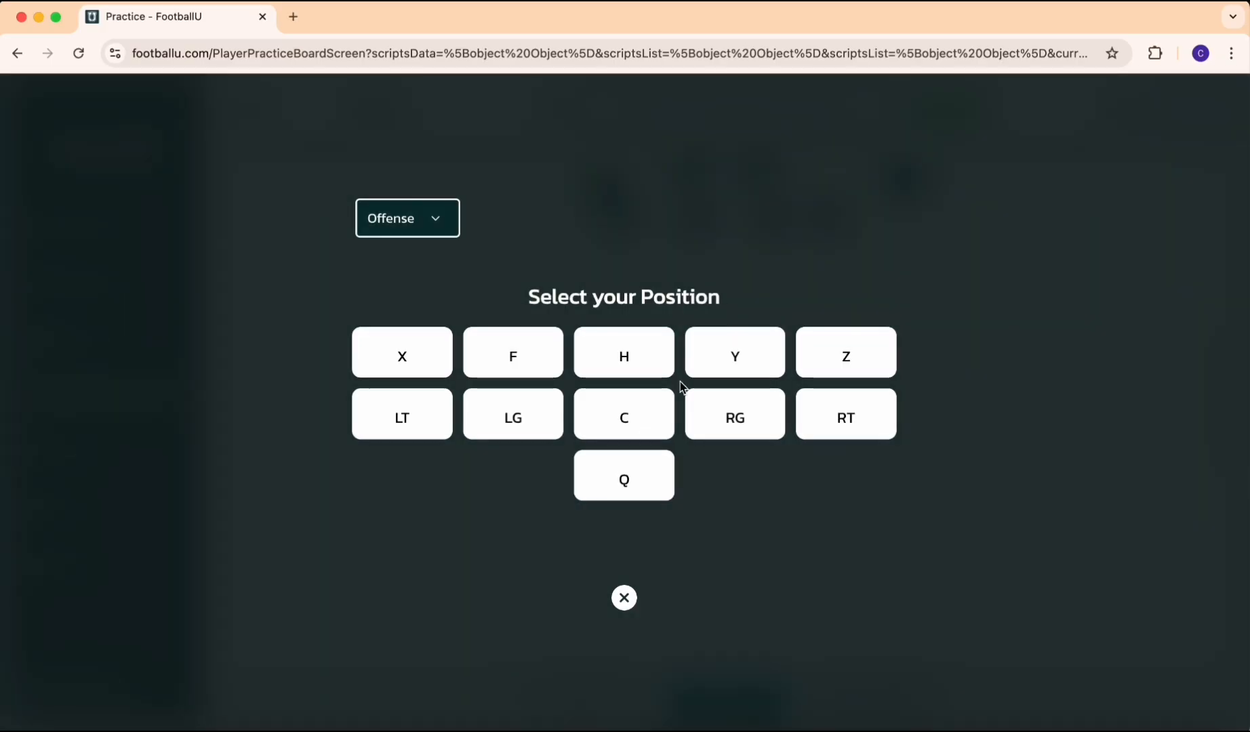
click(525, 348)
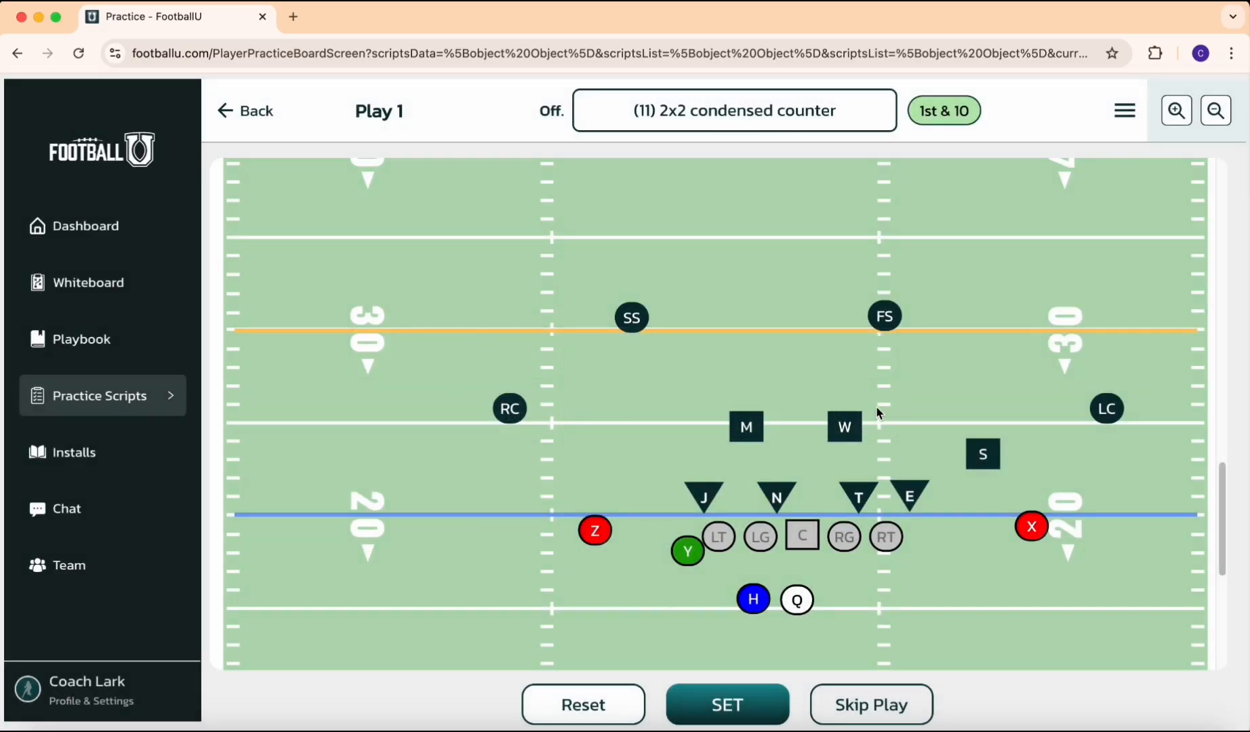
- Rep play 1 by placing F just outside RT and running it toward the S defender, continuing through replay and media to play 2
click(929, 558)
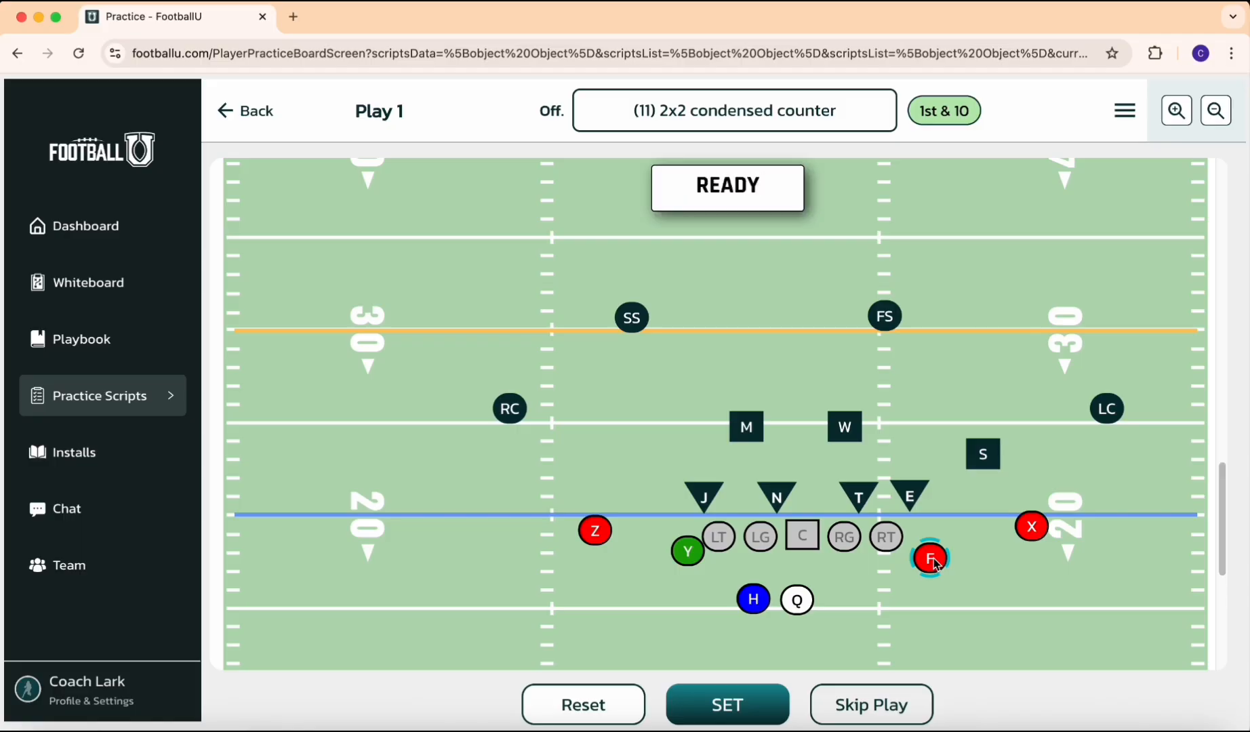
drag(929, 557, 980, 477)
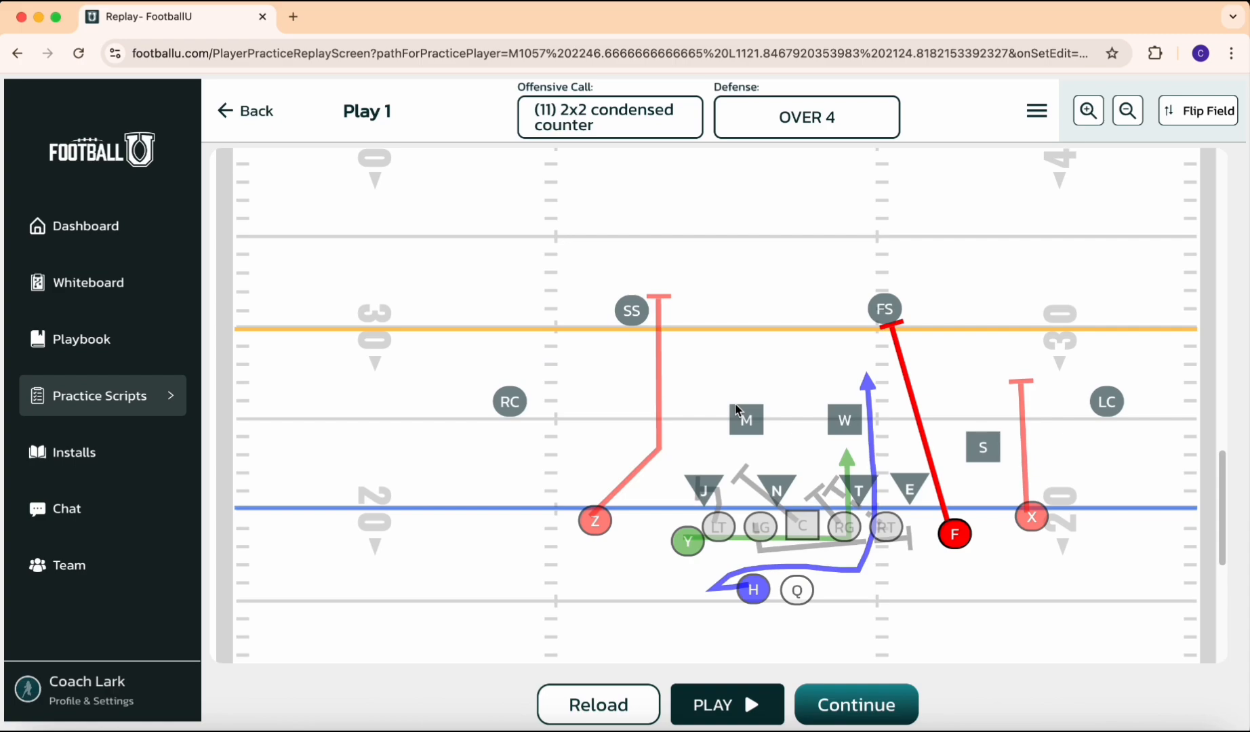
scroll(963, 542, down, 2)
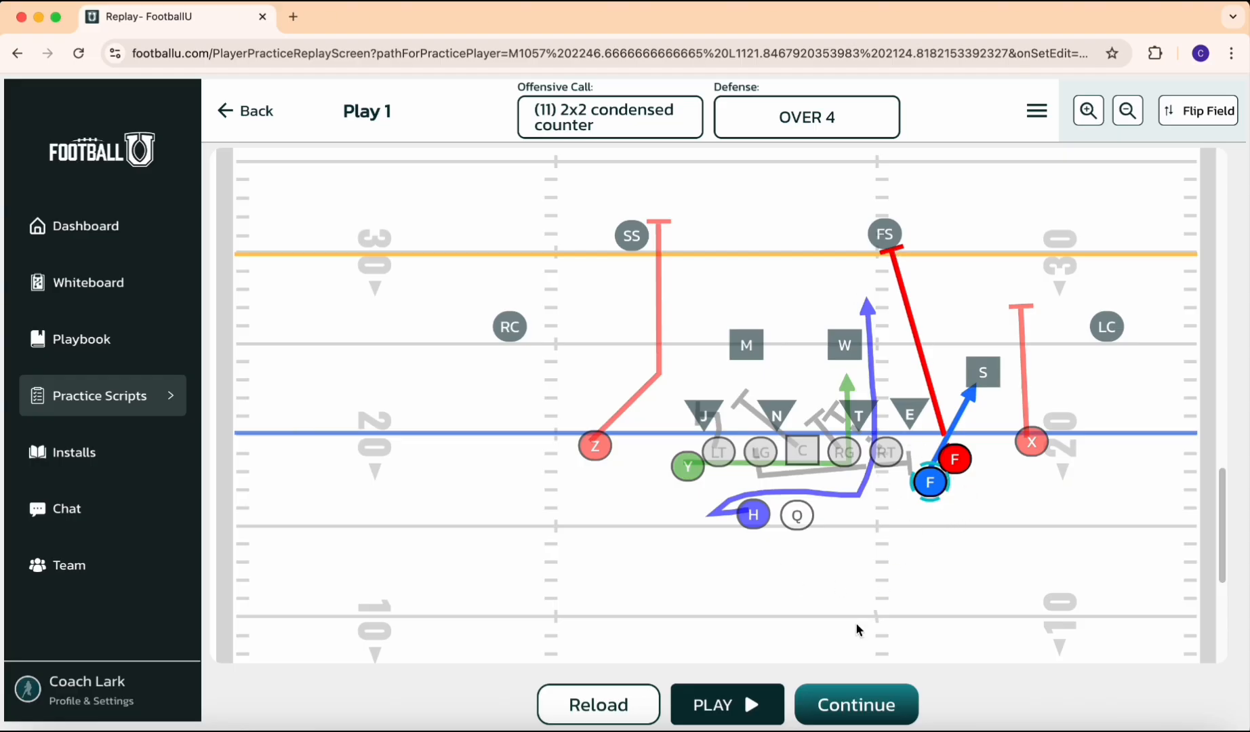
click(841, 717)
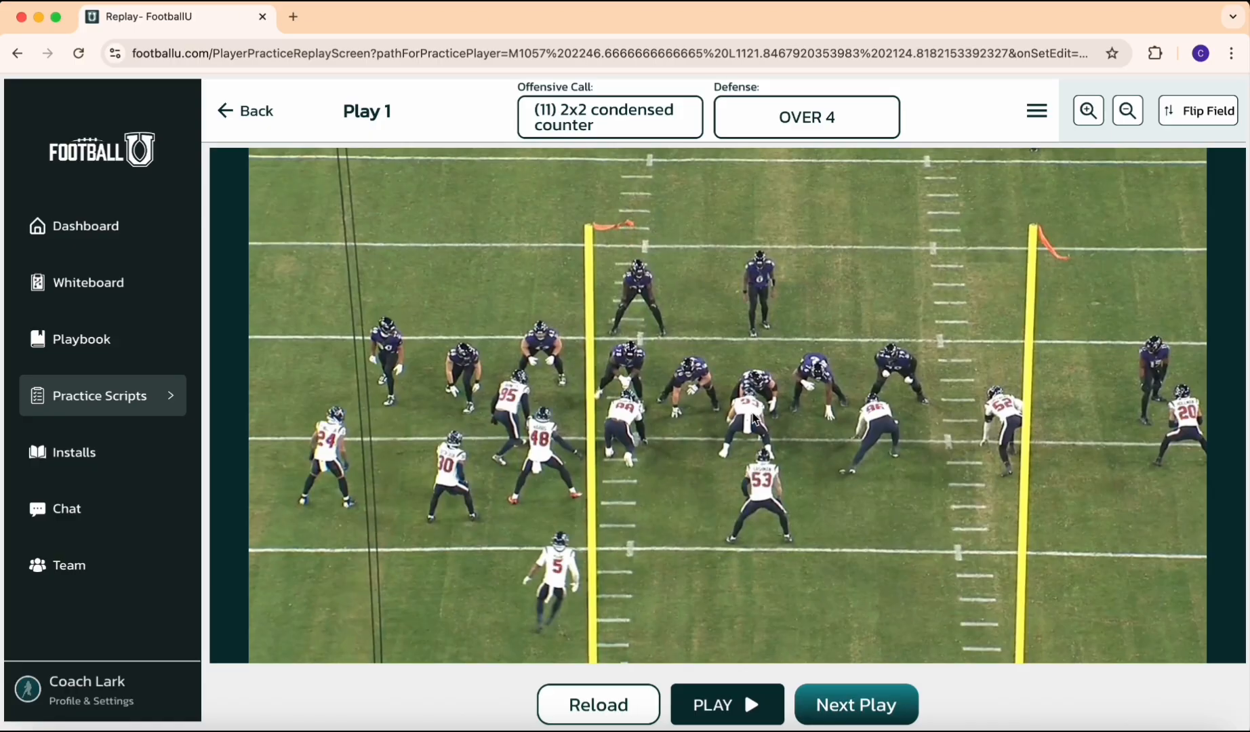
click(858, 707)
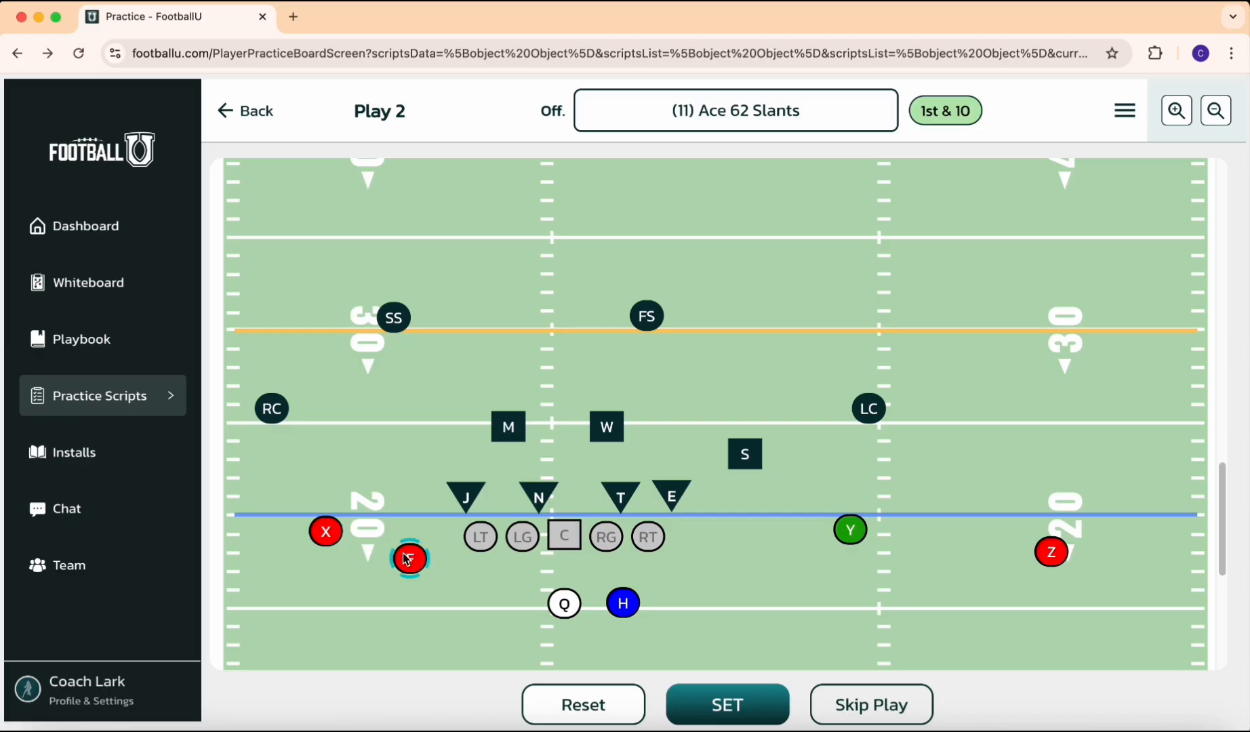
- Try repping play 2, Ace 62 Slants, by setting F and running it upfield on an inside slant between M and W
click(731, 707)
drag(415, 568, 546, 444)
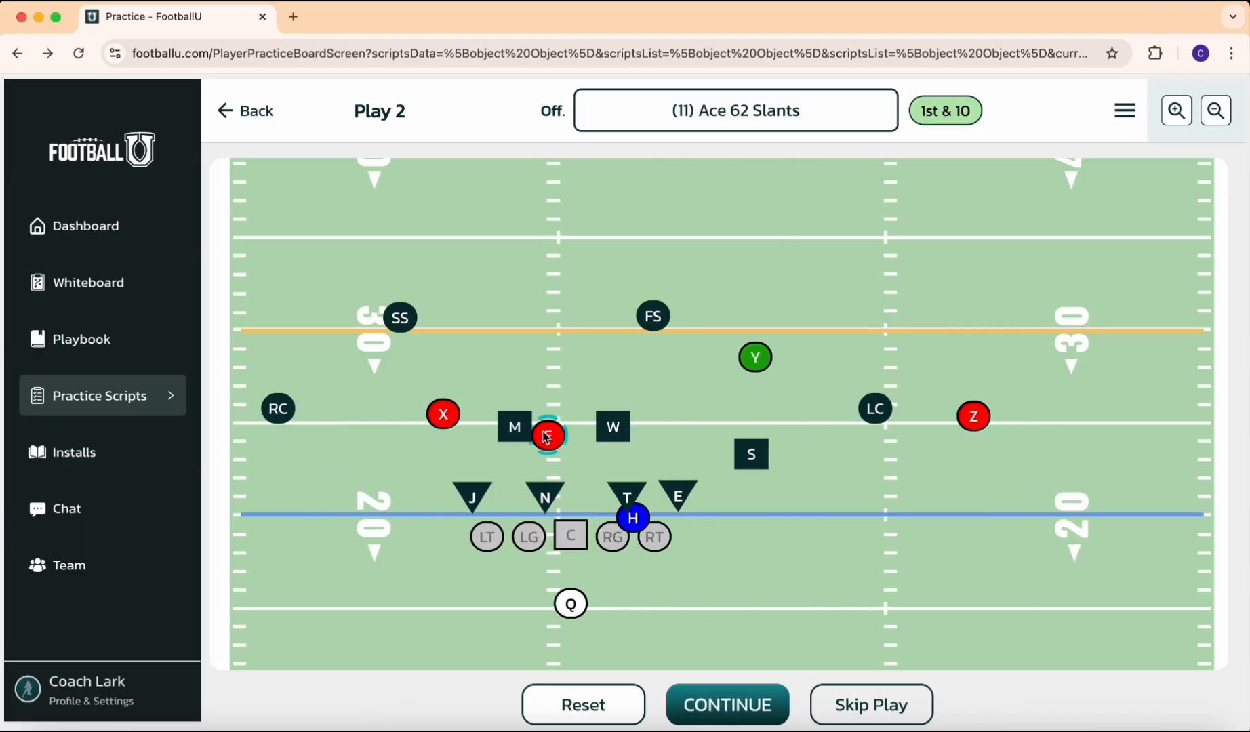
click(726, 705)
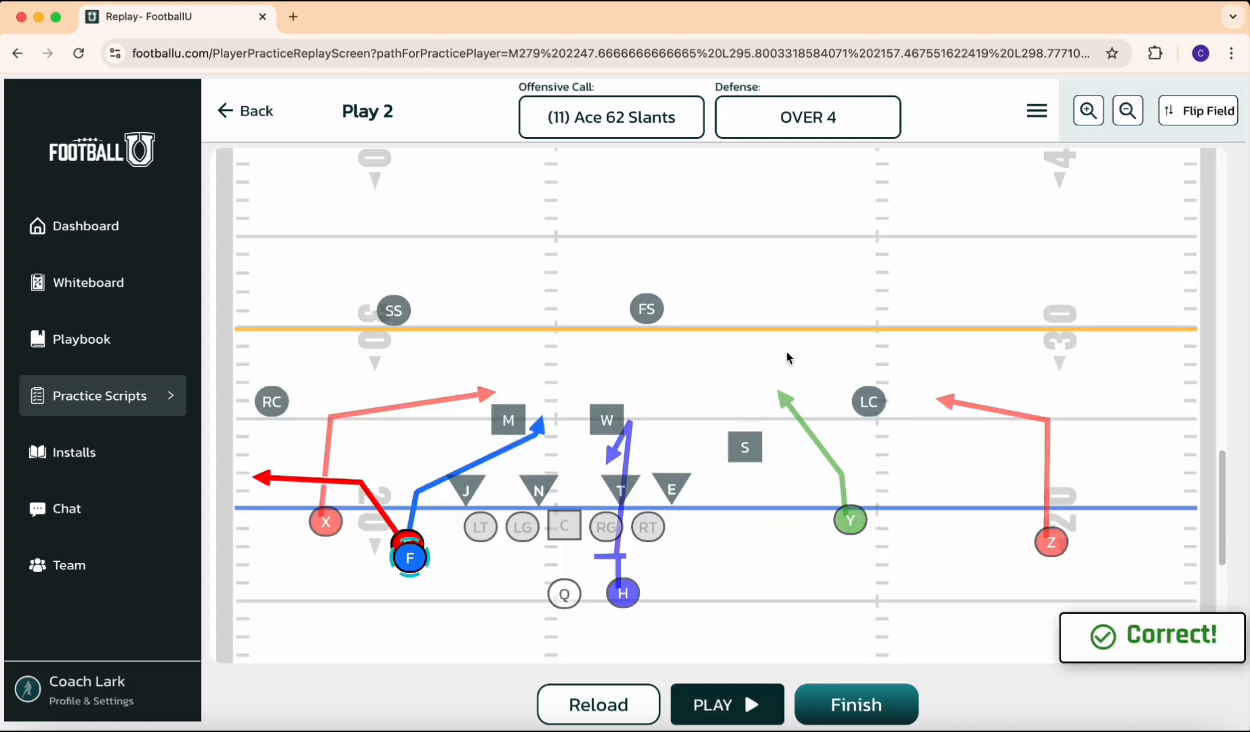
- Reload play 2, rep F with a route breaking outside toward the sideline near the 20-yard line, and finish the practice reps
click(606, 707)
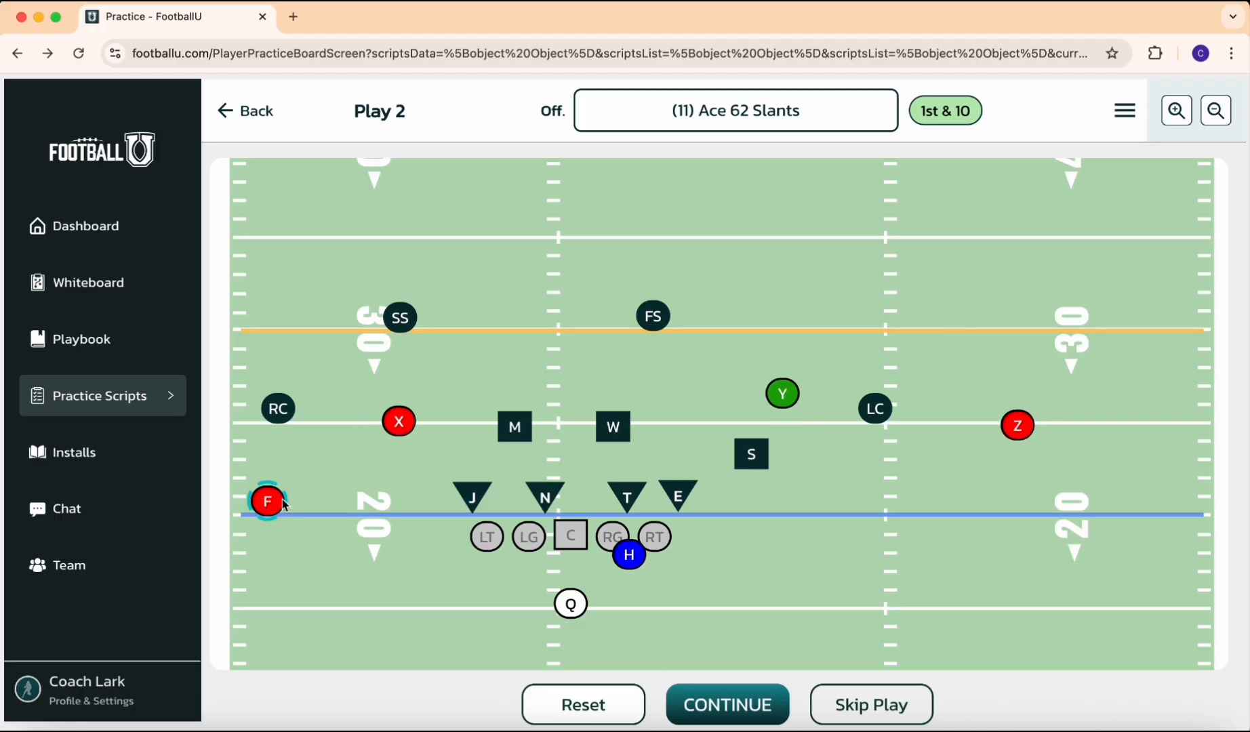
click(728, 705)
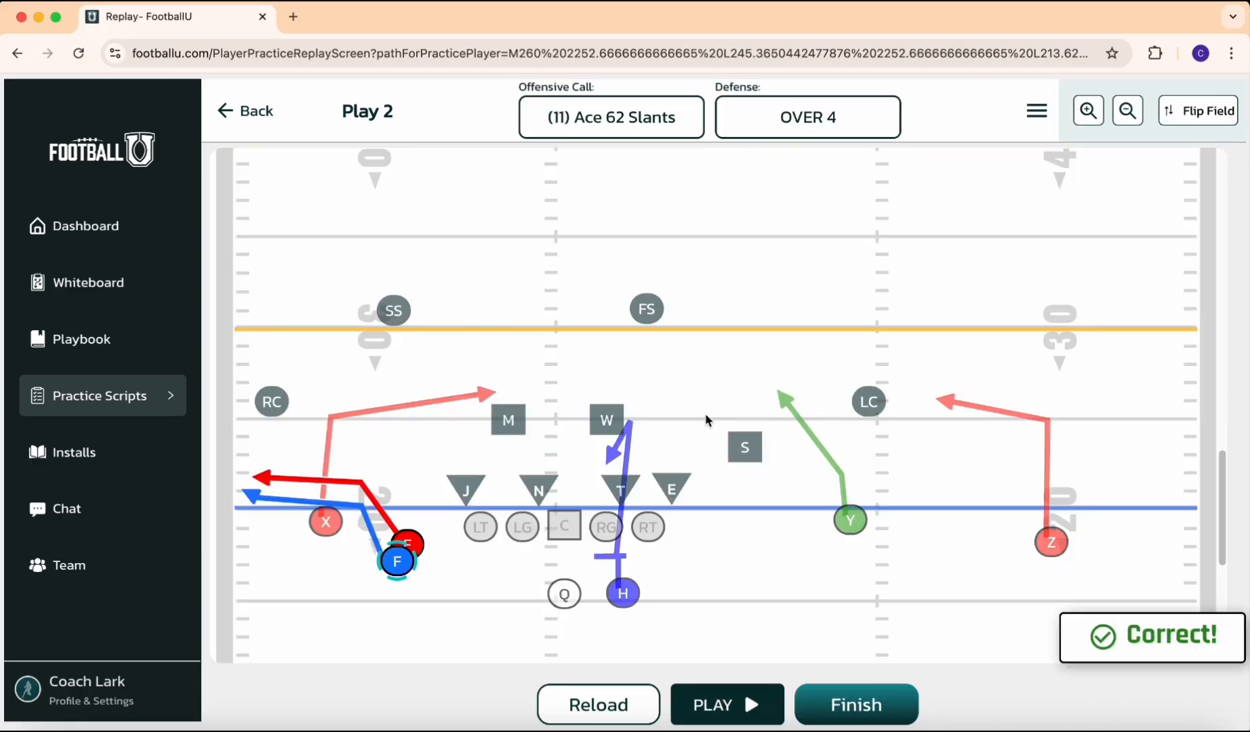
click(873, 704)
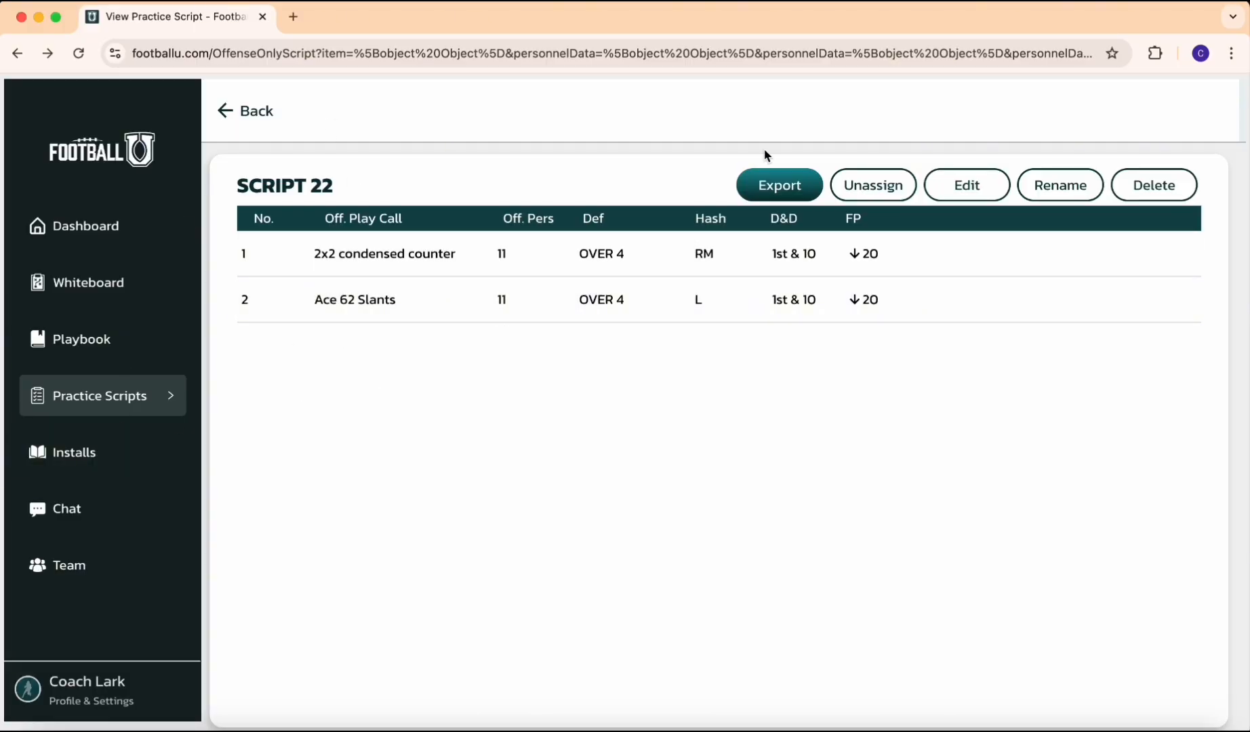
- Export SCRIPT 22 as Offense Only scout cards with one item per page, and preview the cards for plays 1 and 2
click(769, 188)
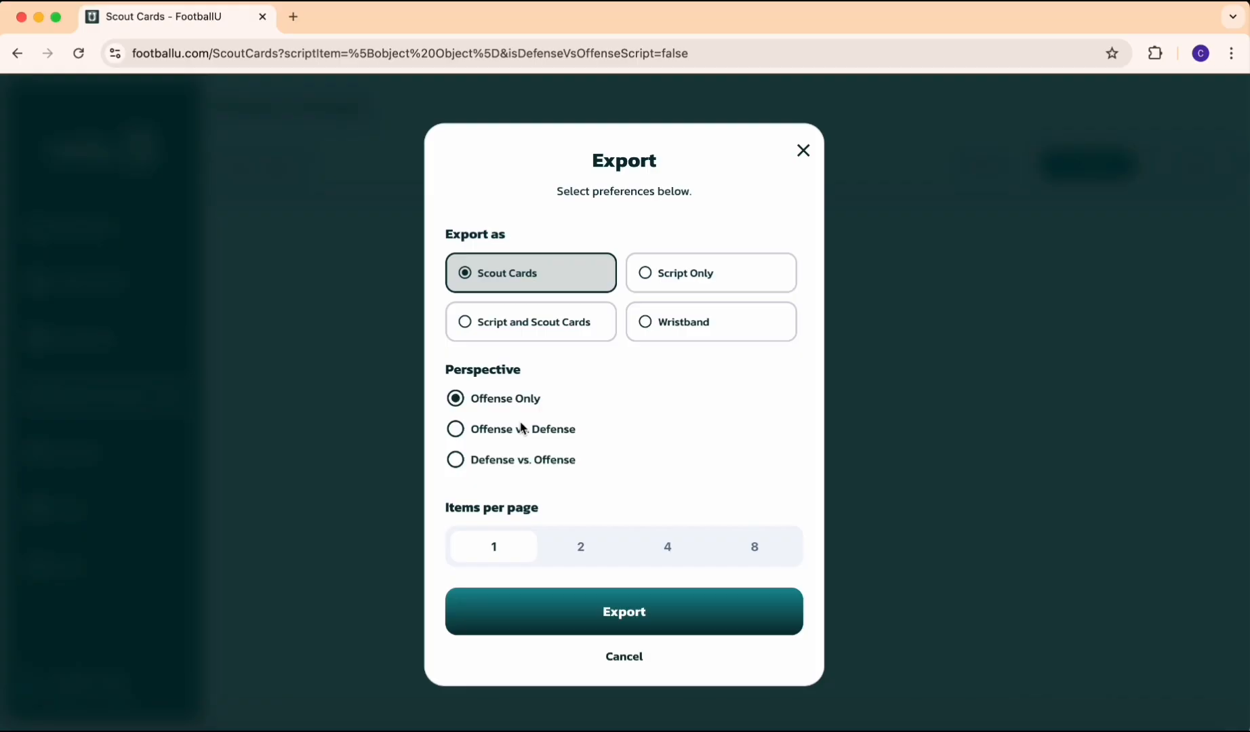
click(593, 612)
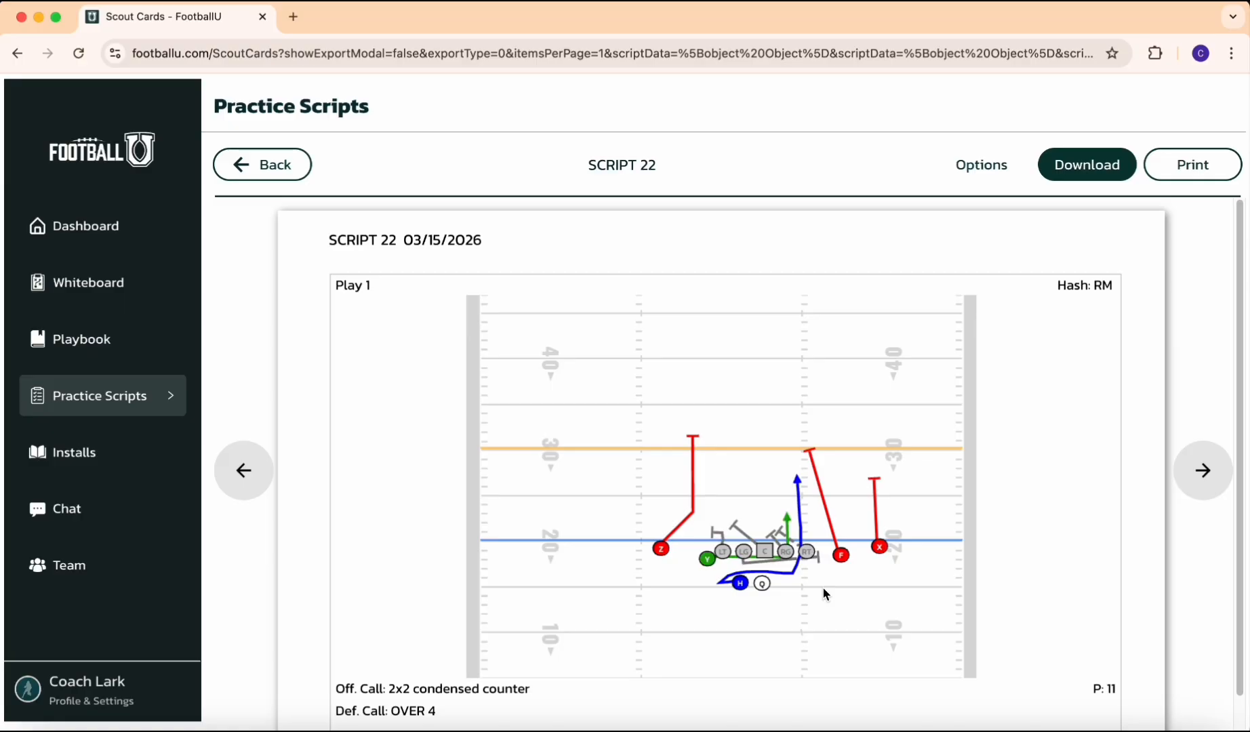
scroll(816, 521, down, 1)
click(1209, 472)
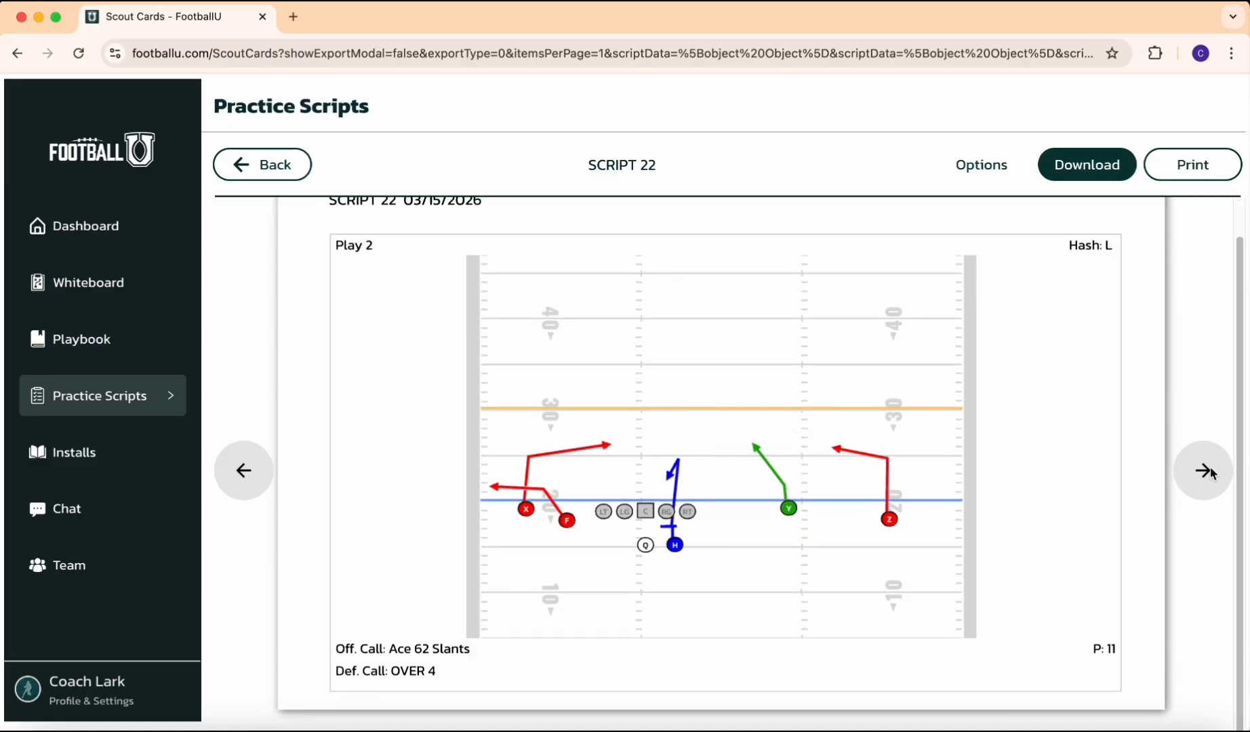
scroll(800, 557, up, 1)
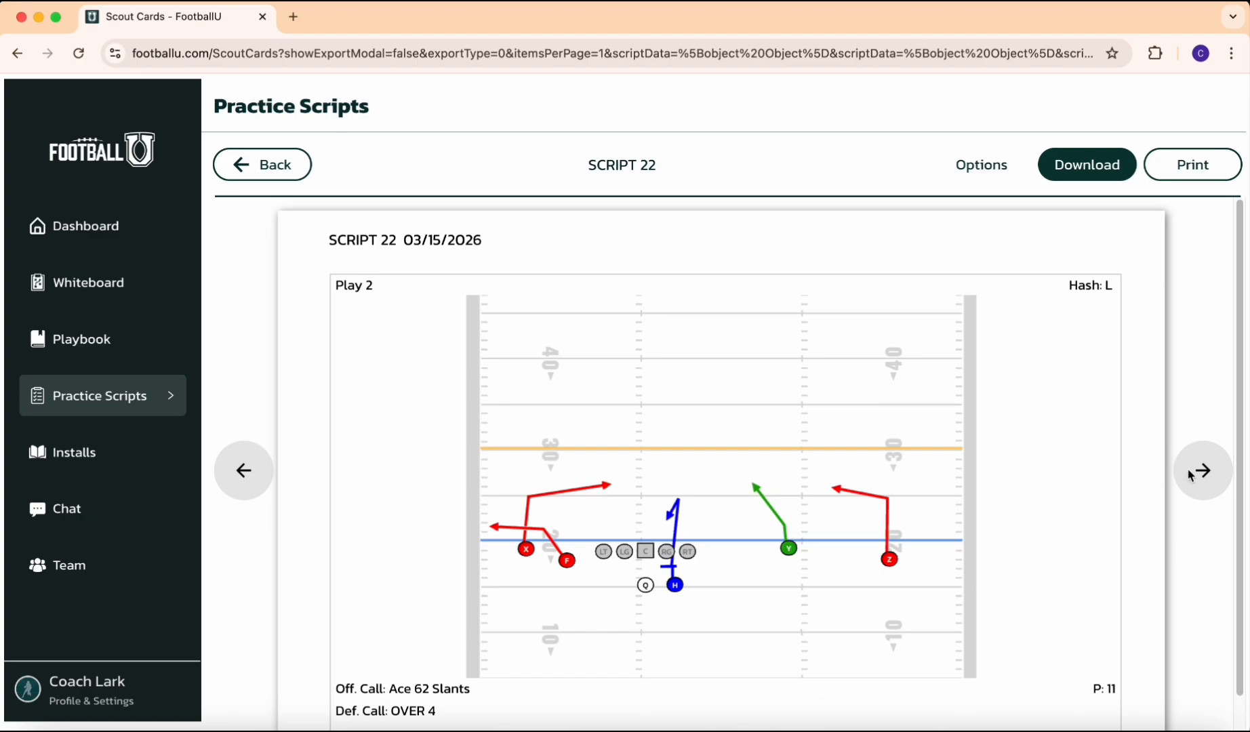
click(250, 494)
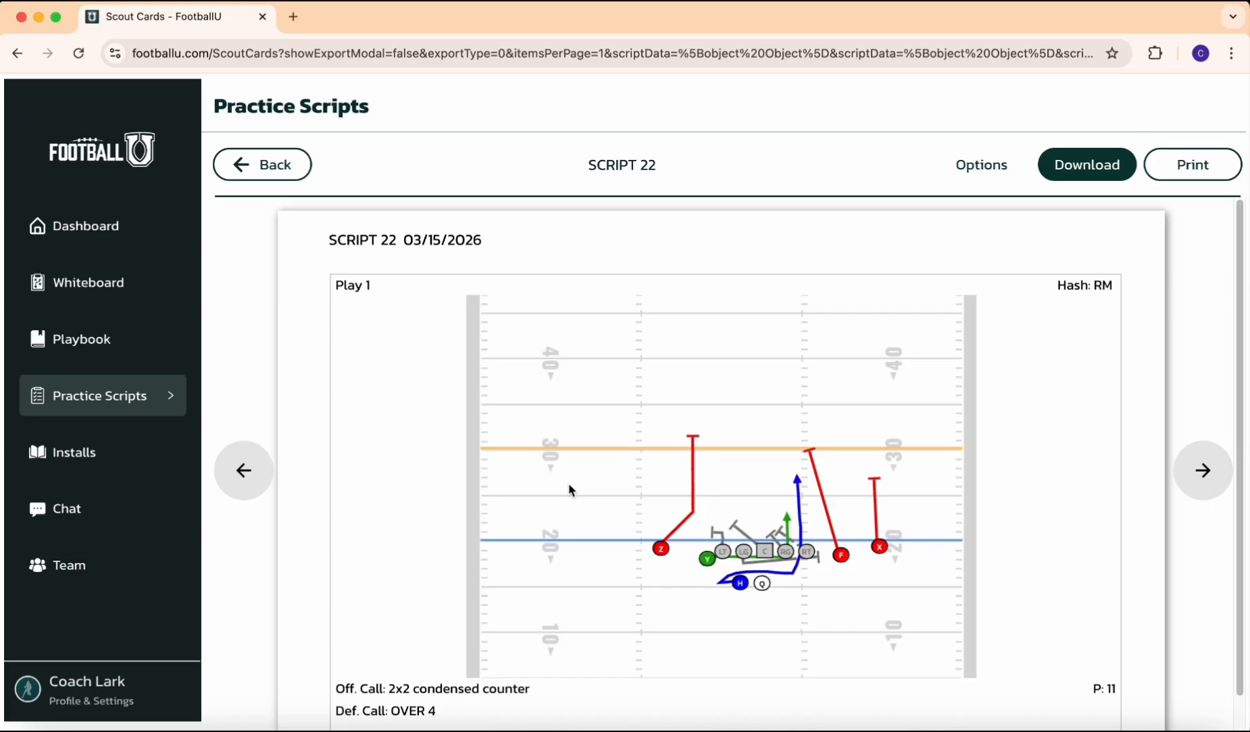